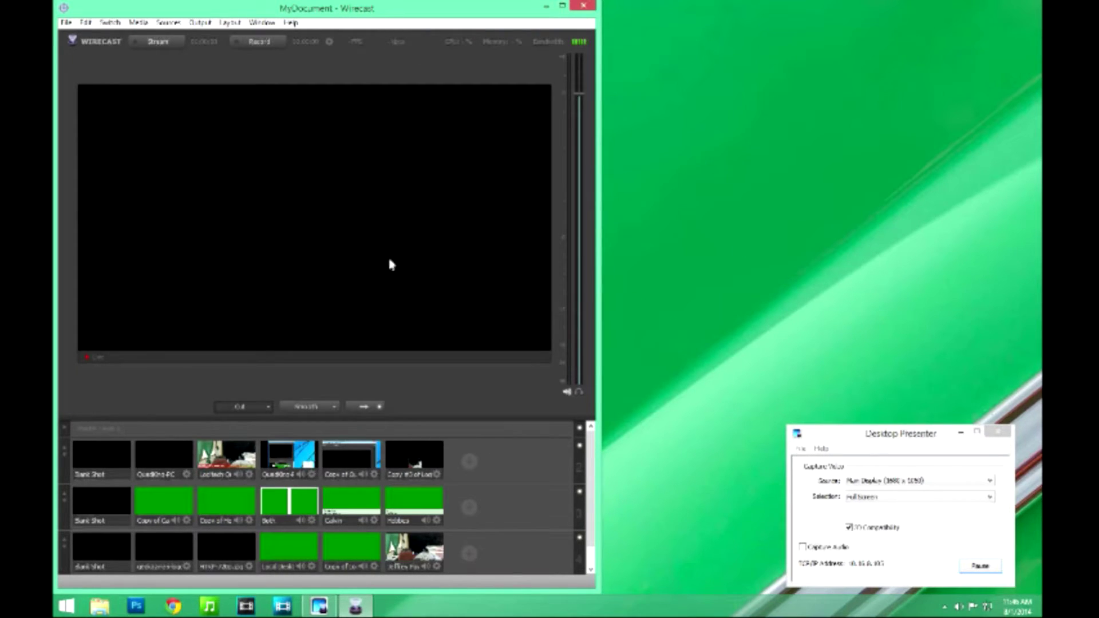
- Check the Desktop Presenter's capture source and the hidden notification-area icons
{"action": "left_click", "coordinate": [982, 482]}
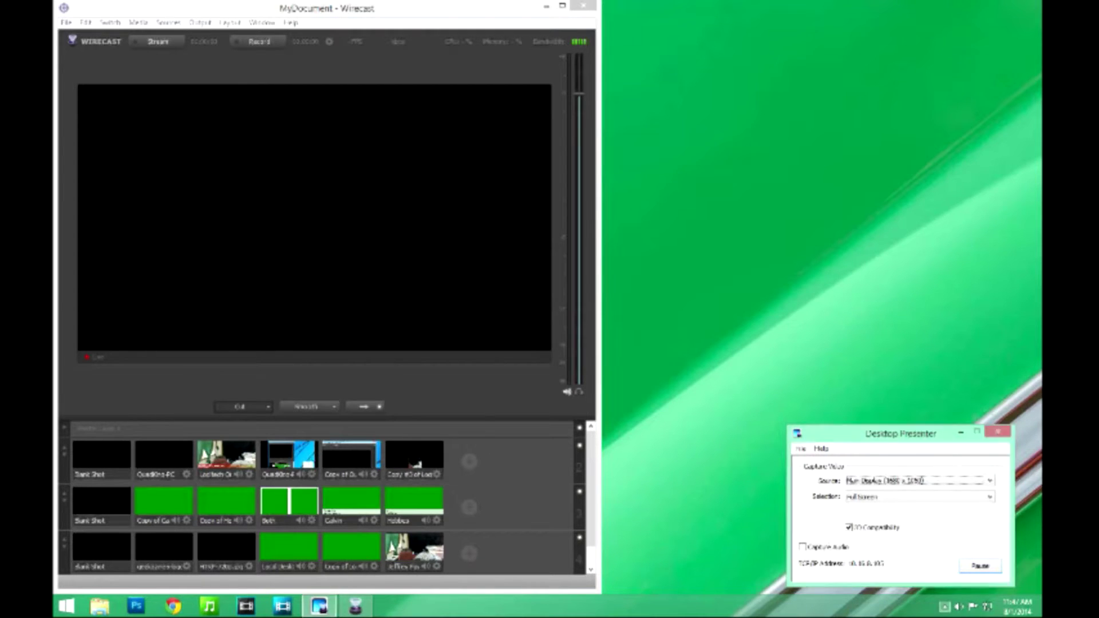
{"action": "left_click", "coordinate": [944, 607]}
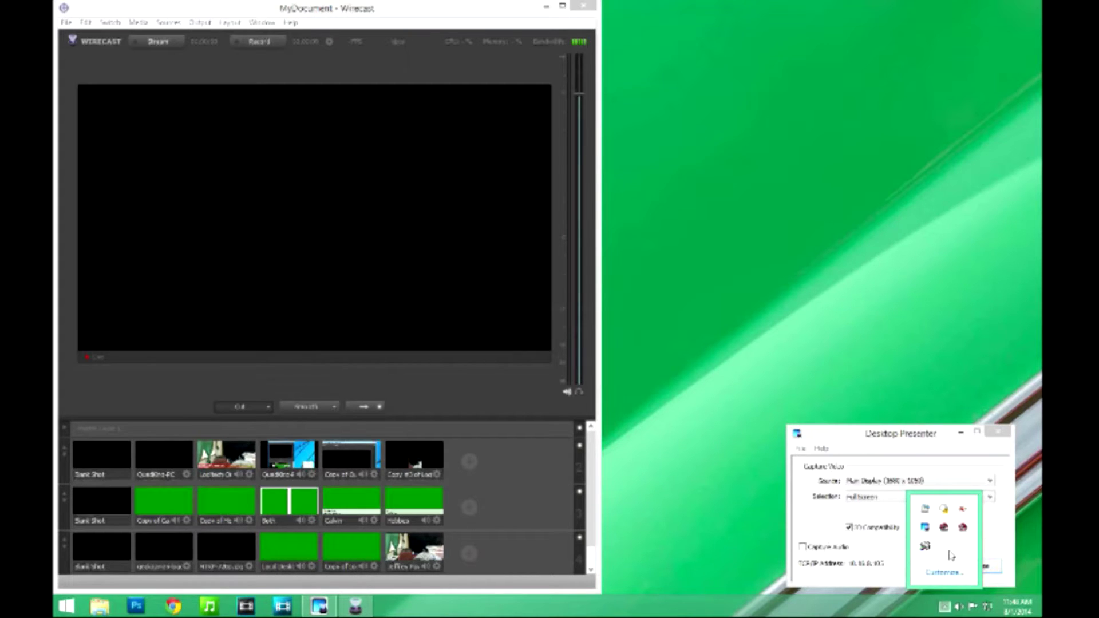
{"action": "left_click", "coordinate": [947, 407]}
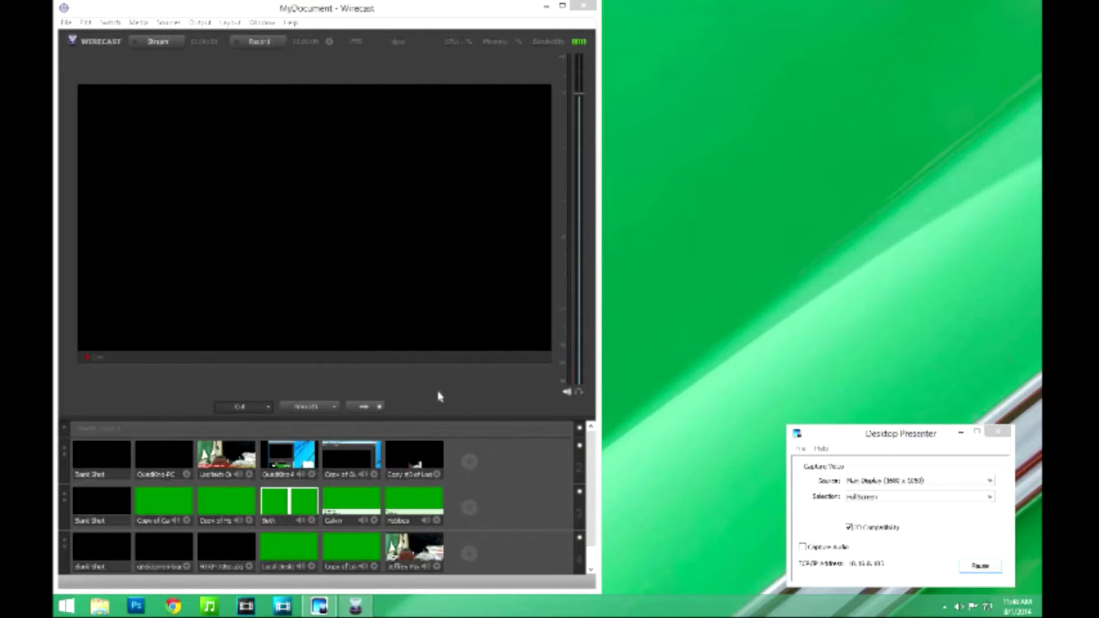
- Preview the webcam shot, the Calvin and Hobbes copies and the combined Both shot, finishing each layer on its Blank Shot
{"action": "left_click", "coordinate": [421, 465]}
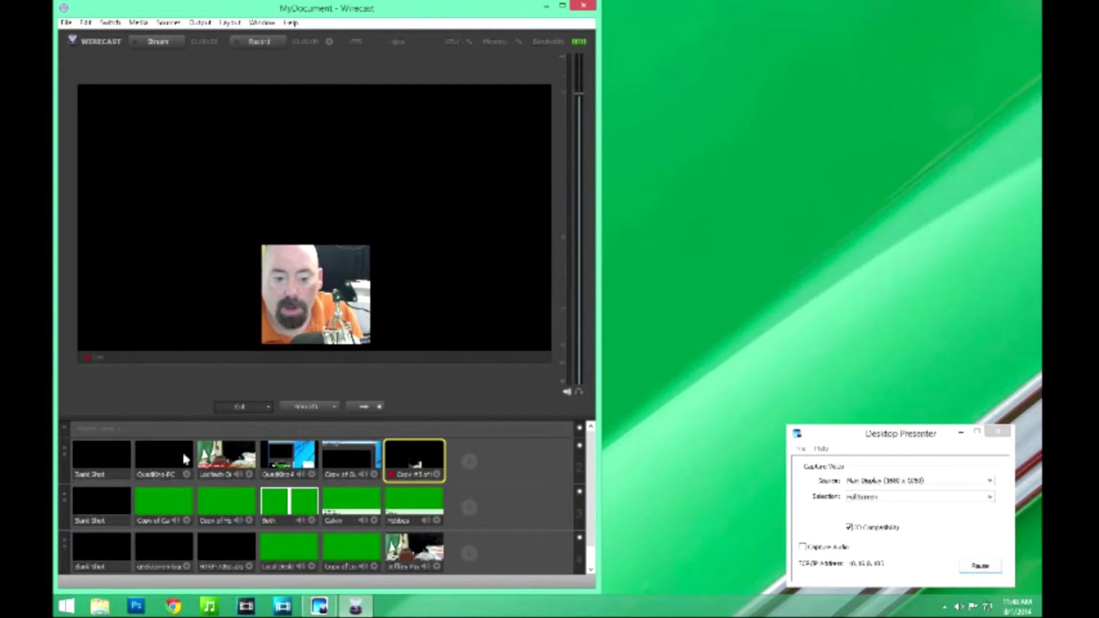
{"action": "left_click", "coordinate": [116, 462]}
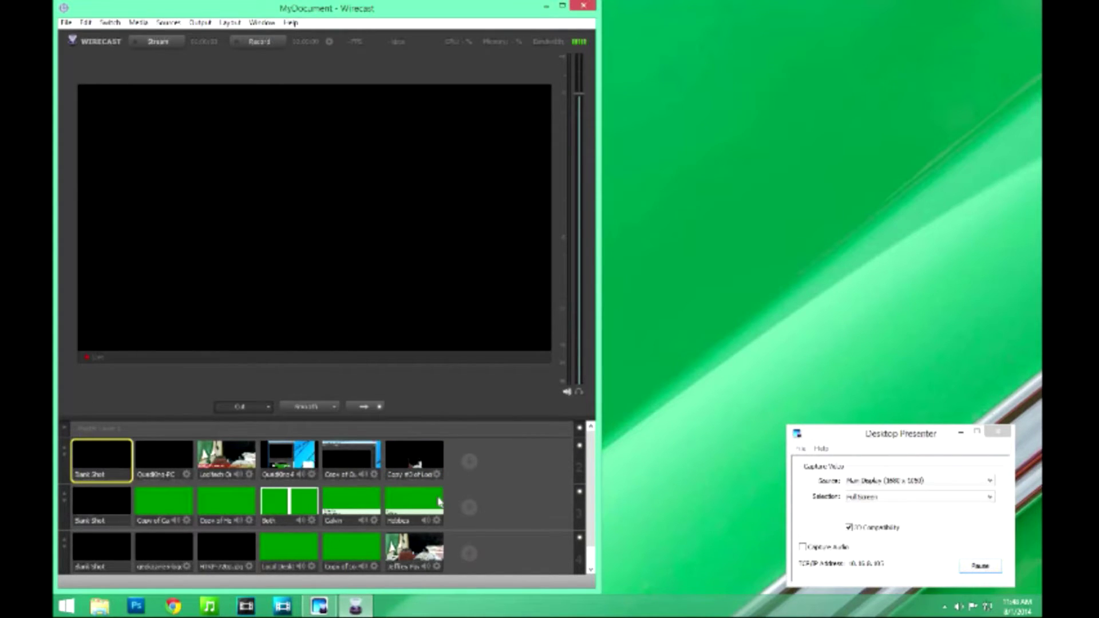
{"action": "left_click", "coordinate": [166, 510]}
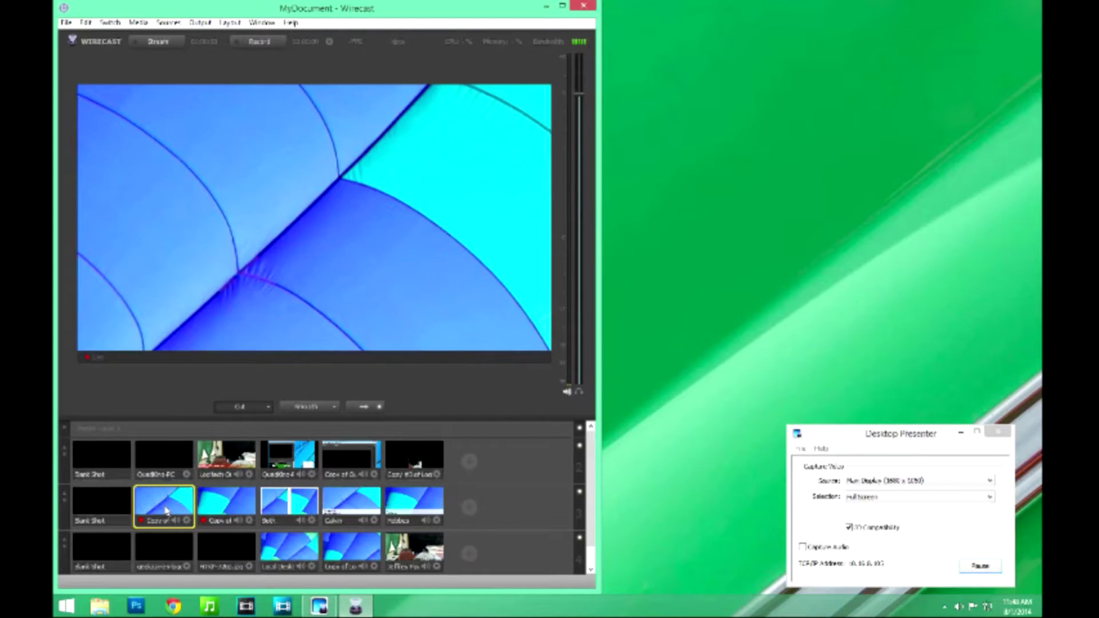
{"action": "left_click", "coordinate": [218, 511]}
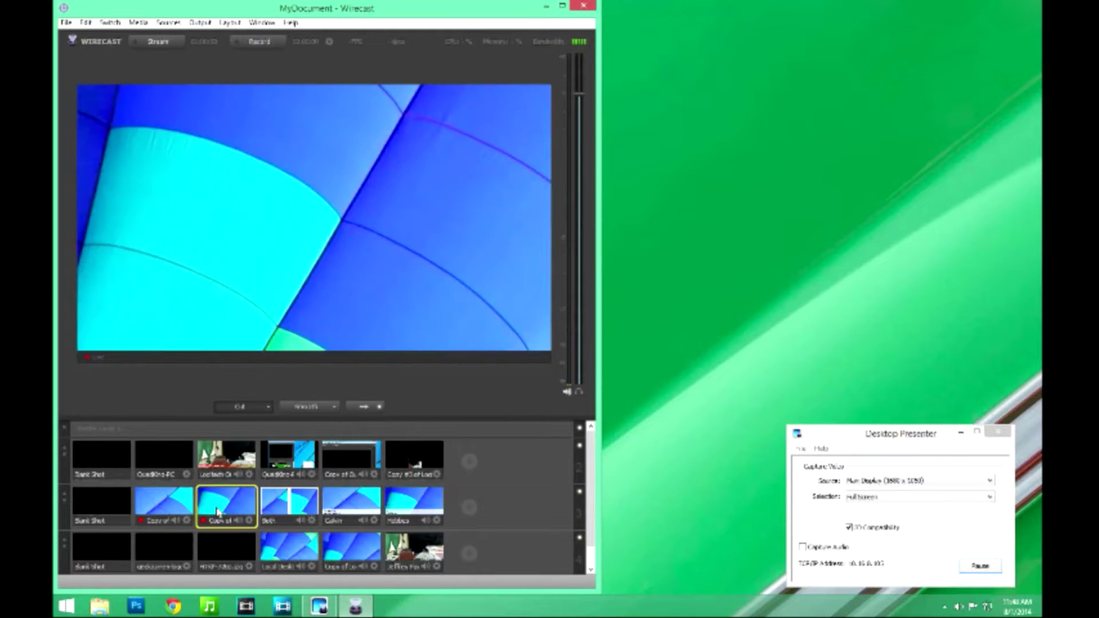
{"action": "left_click", "coordinate": [302, 509]}
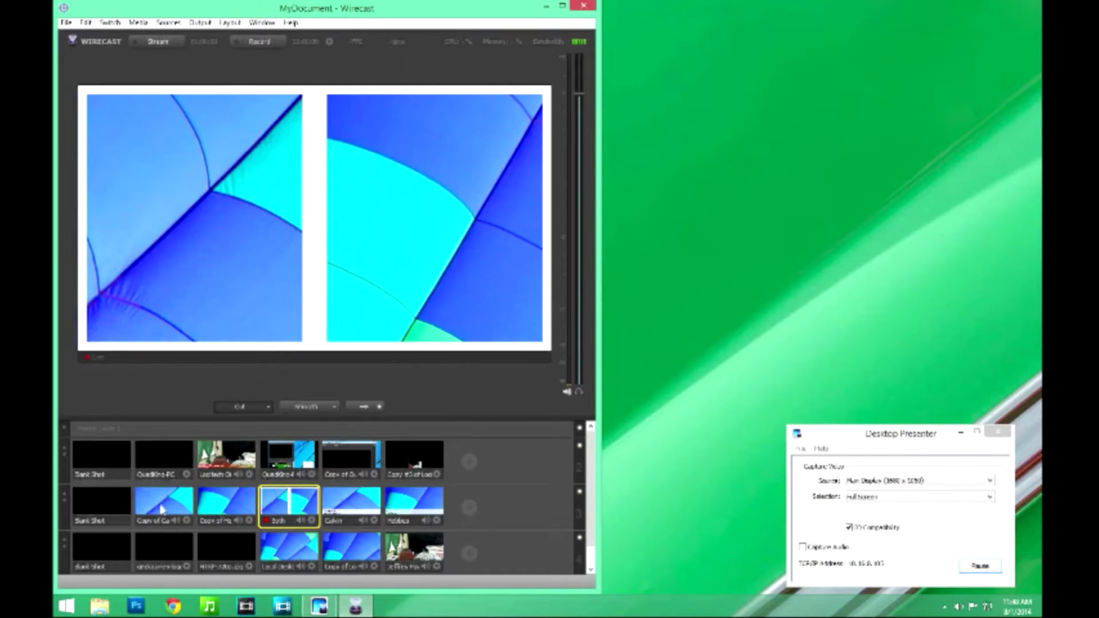
{"action": "left_click", "coordinate": [116, 508]}
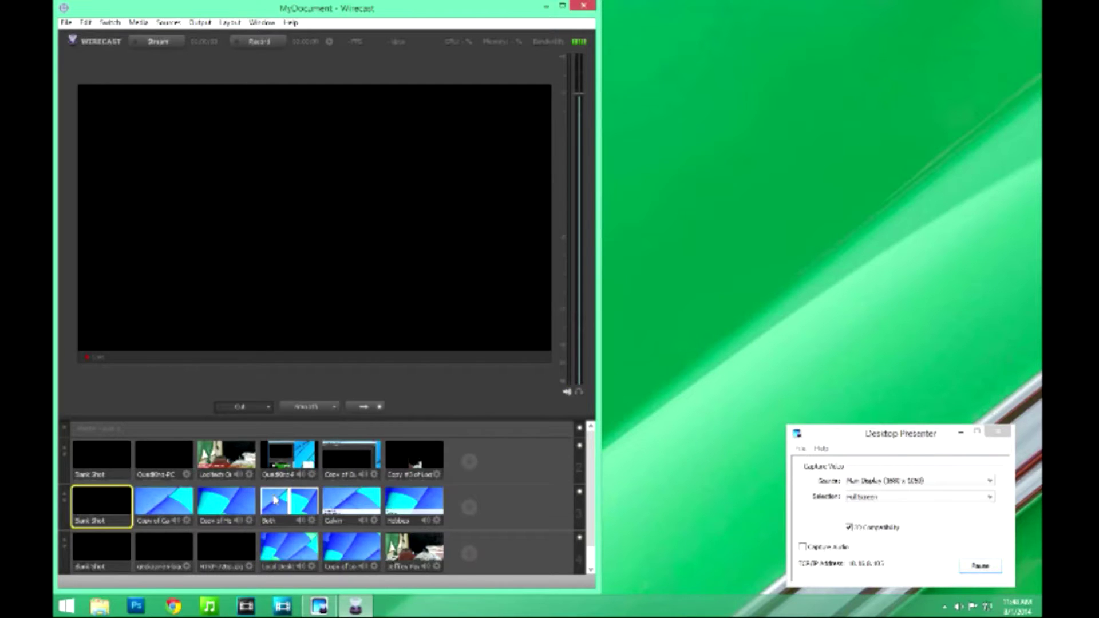
- Open the Copy of Calvin shot for editing, examine its sources and crop values, and close the editor
{"action": "double_click", "coordinate": [176, 512]}
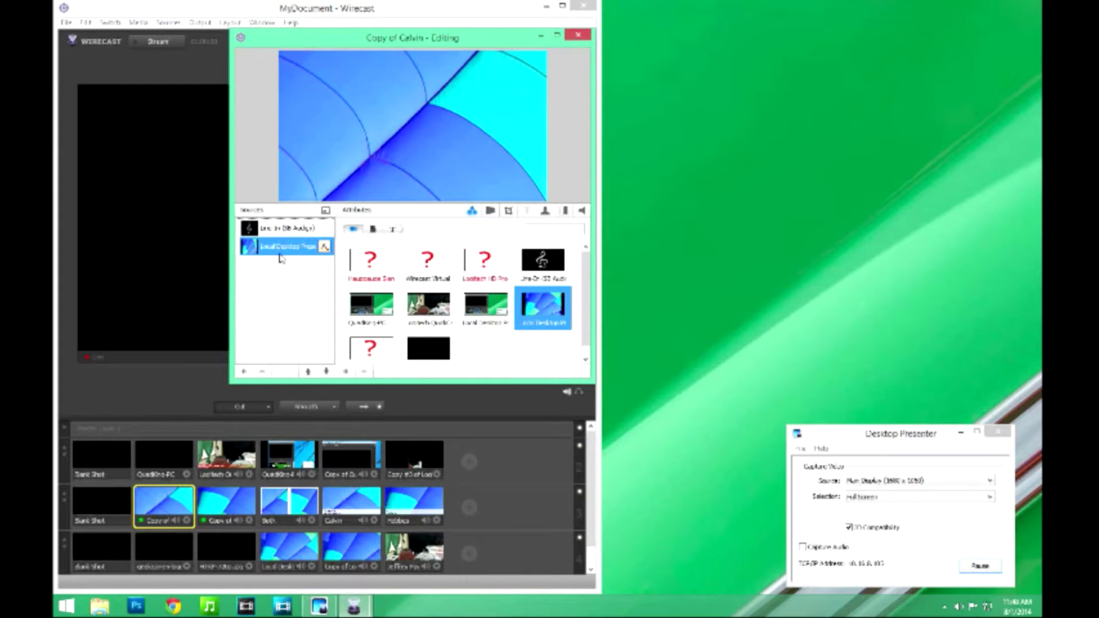
{"action": "left_click", "coordinate": [508, 212]}
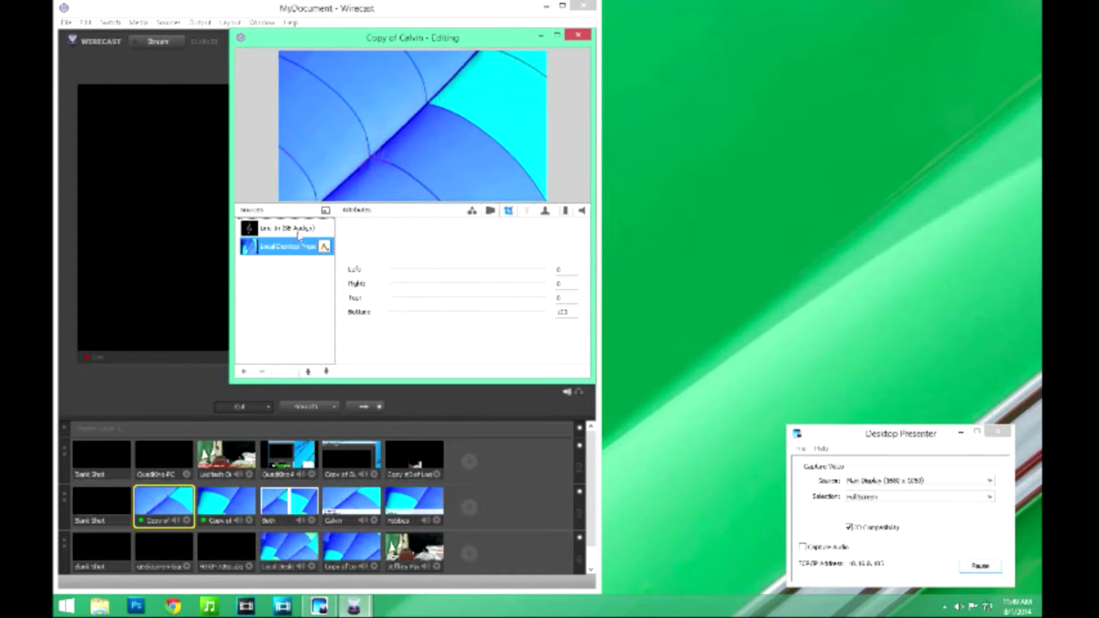
{"action": "left_click_drag", "start_coordinate": [298, 233], "coordinate": [294, 241]}
{"action": "left_click_drag", "start_coordinate": [293, 240], "coordinate": [292, 242]}
{"action": "left_click_drag", "start_coordinate": [291, 242], "coordinate": [293, 230]}
{"action": "mouse_move", "coordinate": [292, 230]}
{"action": "left_mouse_down"}
{"action": "mouse_move", "coordinate": [300, 262]}
{"action": "mouse_move", "coordinate": [295, 234]}
{"action": "left_mouse_up"}
{"action": "left_click_drag", "start_coordinate": [295, 234], "coordinate": [676, 25]}
{"action": "left_click", "coordinate": [578, 35]}
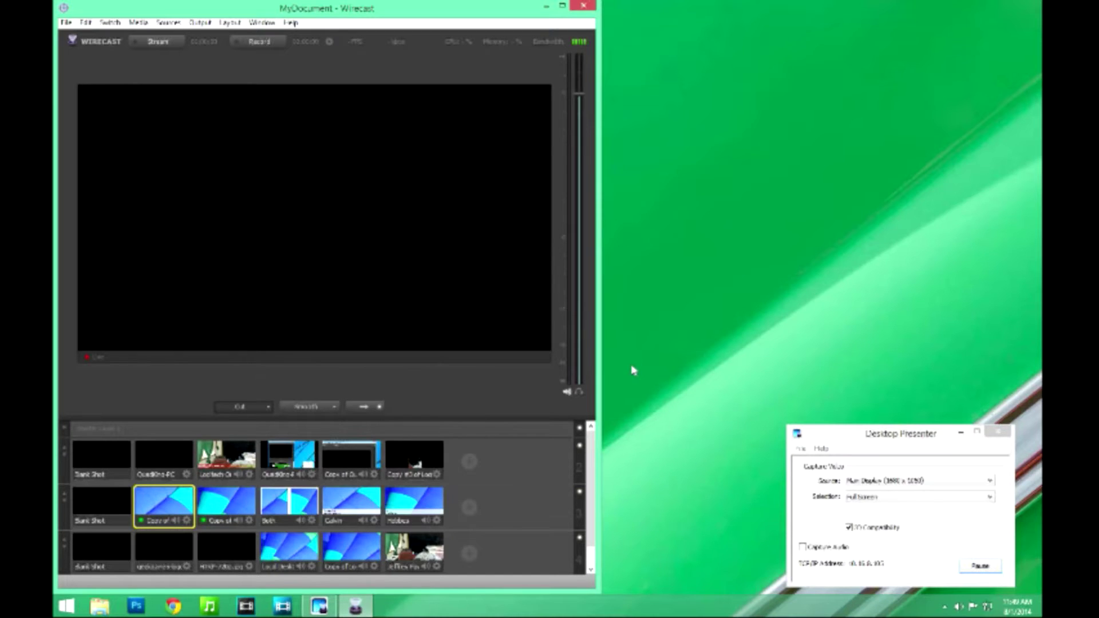
- Launch the first Skype instance by running Skype.exe from the Skype\Phone program folder without any switch
{"action": "key", "text": "super+r"}
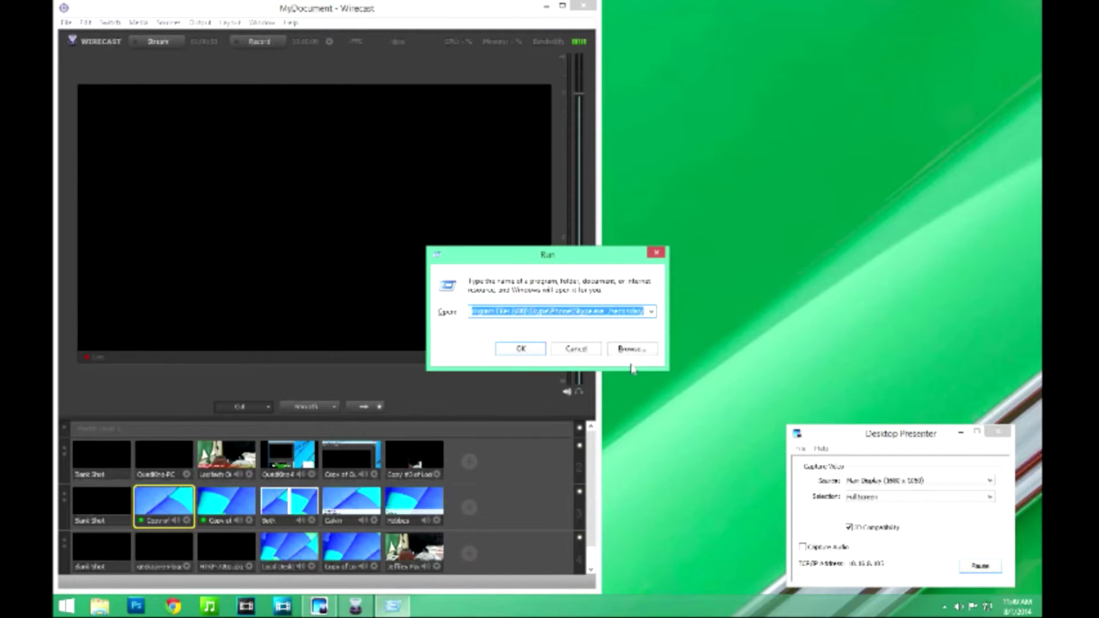
{"action": "left_click", "coordinate": [644, 315]}
{"action": "key", "text": "ctrl+z"}
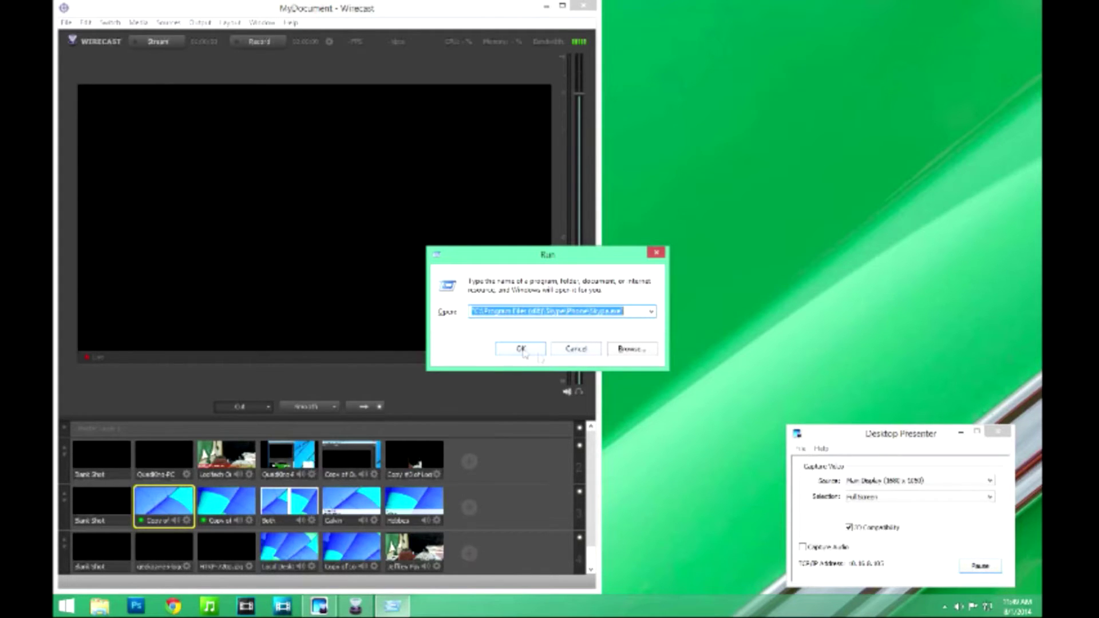
{"action": "left_click", "coordinate": [523, 350]}
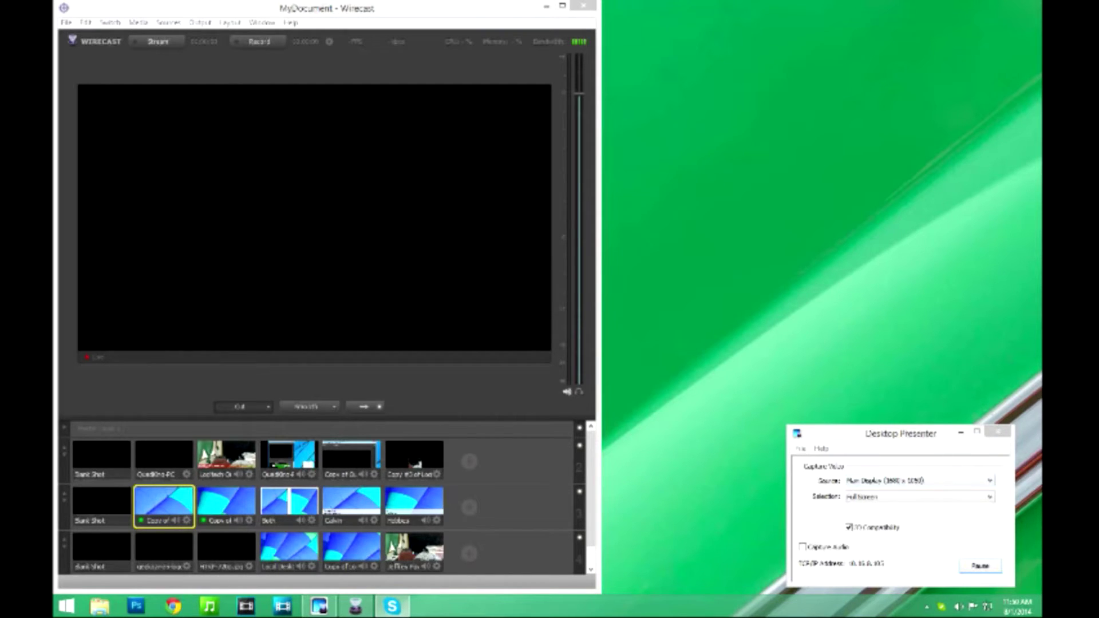
- Launch a second Skype instance by running Skype.exe with the /secondary switch
{"action": "left_click", "coordinate": [990, 497]}
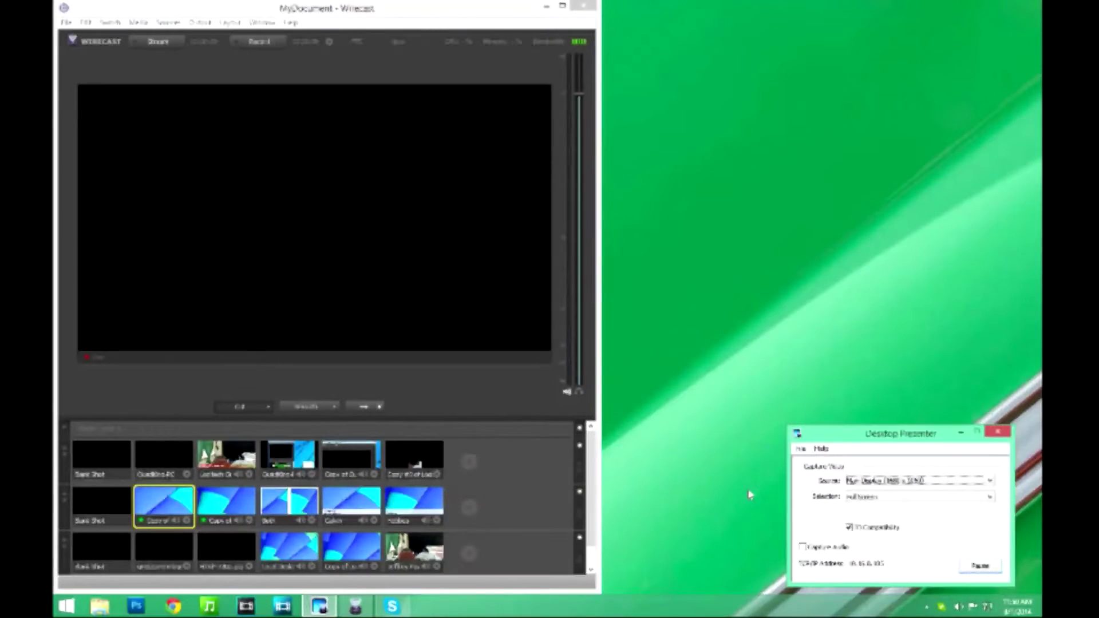
{"action": "key", "text": "super+r"}
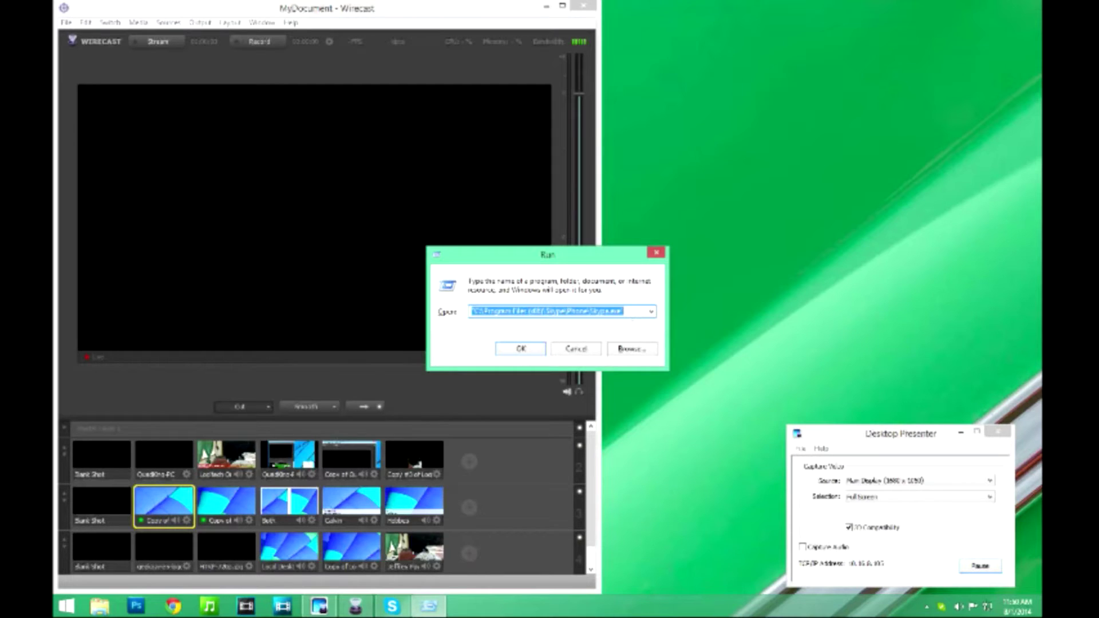
{"action": "key", "text": "Down"}
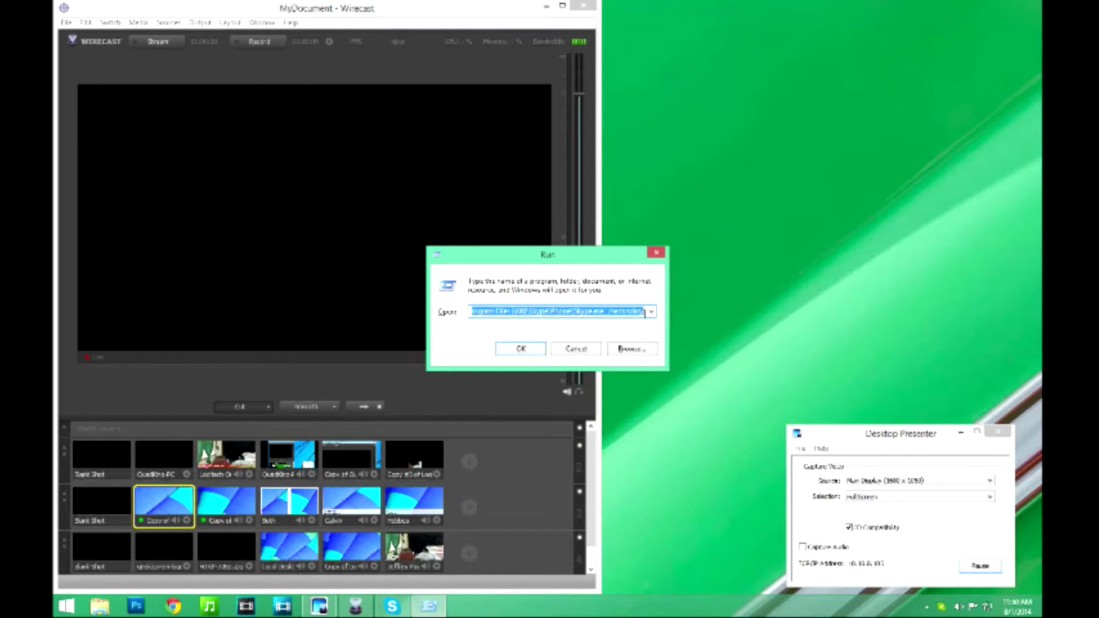
{"action": "left_click", "coordinate": [535, 352]}
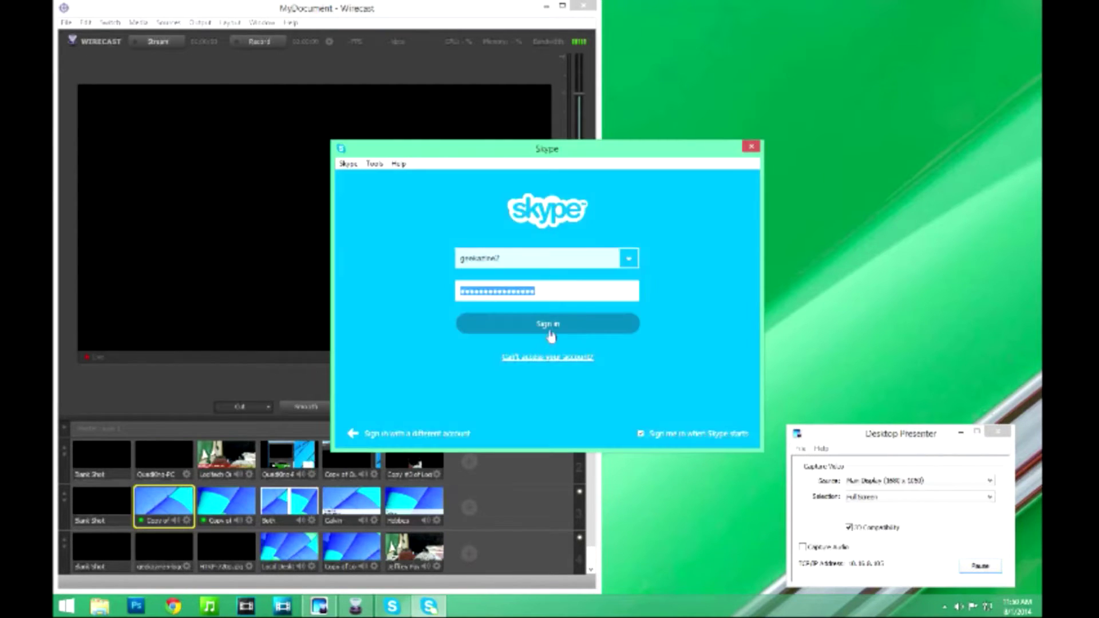
- Choose the first saved account in the second Skype instance and sign in with its stored password
{"action": "left_click", "coordinate": [629, 259]}
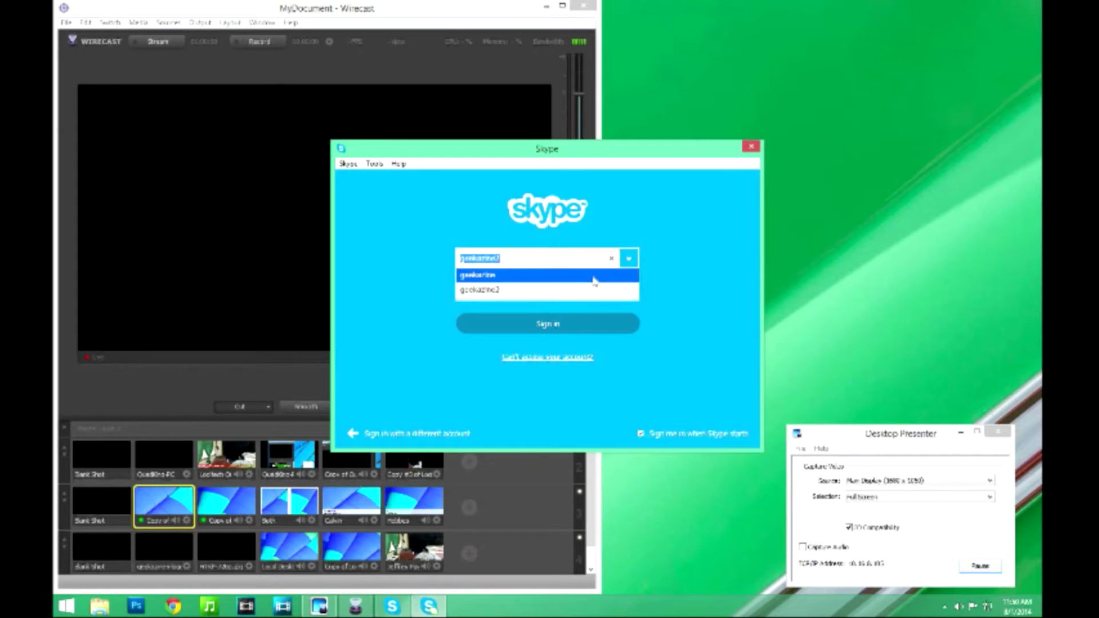
{"action": "left_click", "coordinate": [595, 277]}
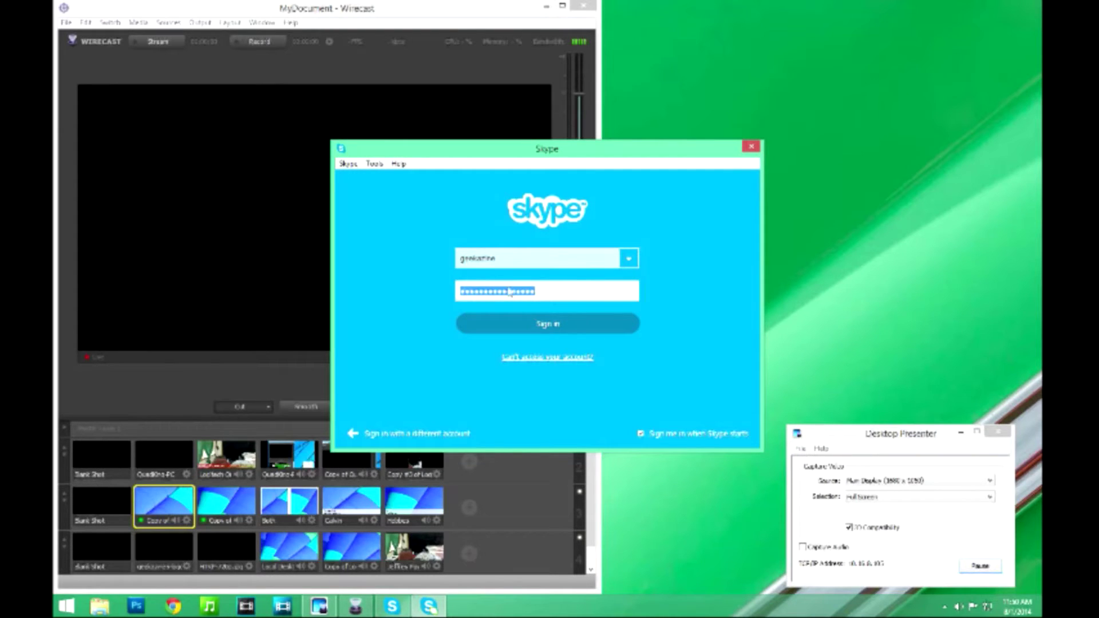
{"action": "left_click", "coordinate": [538, 330]}
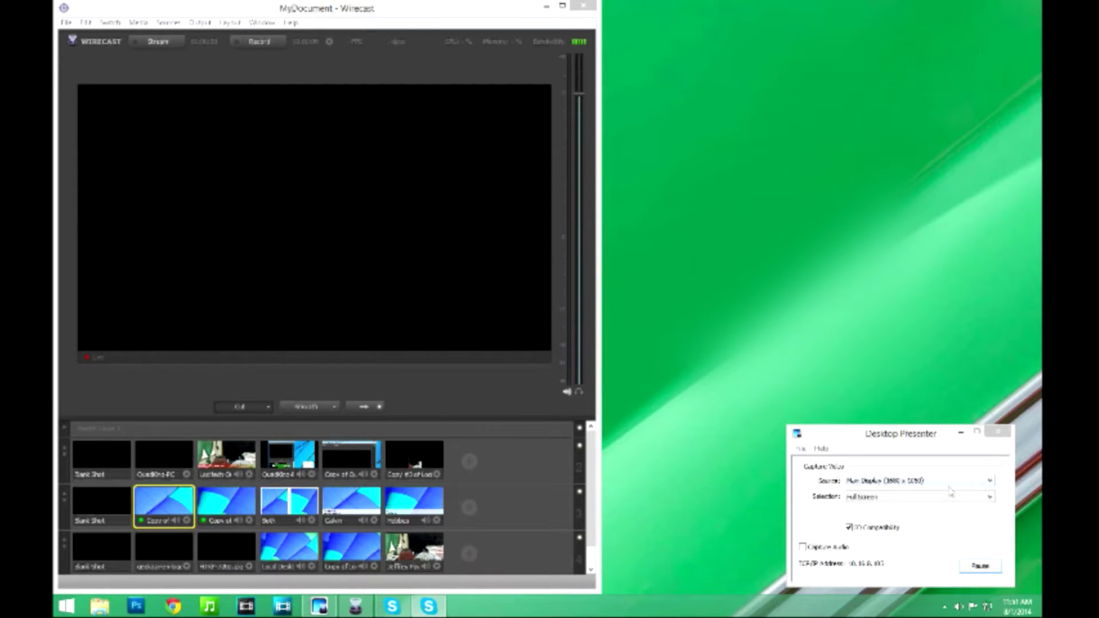
- Examine the speaker devices offered in the second Skype account's audio settings and leave the options without saving
{"action": "left_click", "coordinate": [970, 482]}
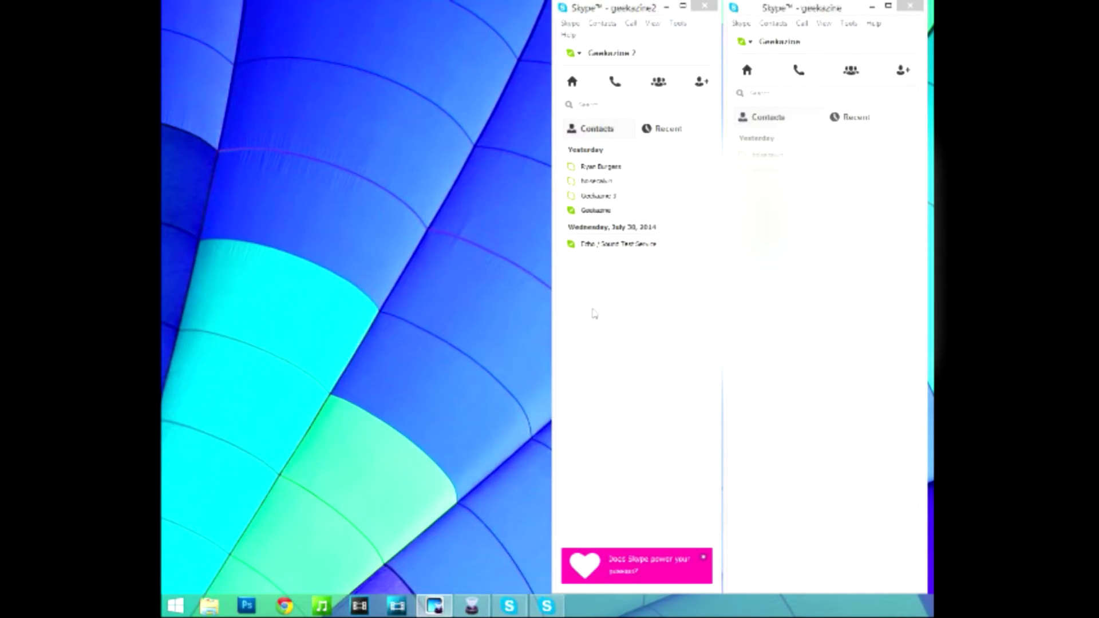
{"action": "left_click", "coordinate": [849, 23]}
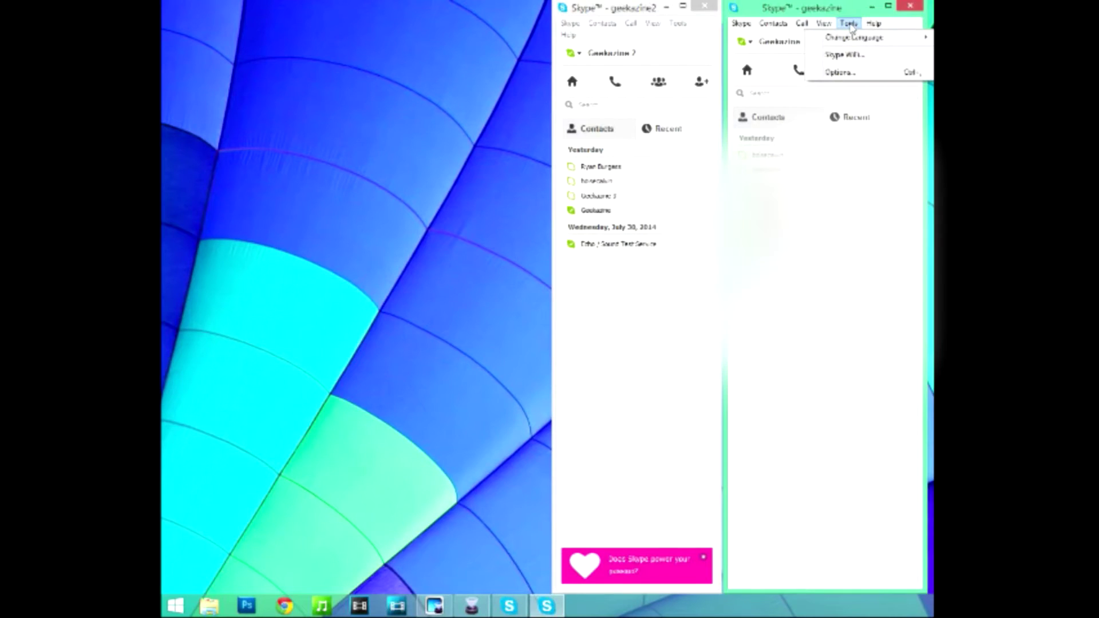
{"action": "left_click", "coordinate": [839, 72]}
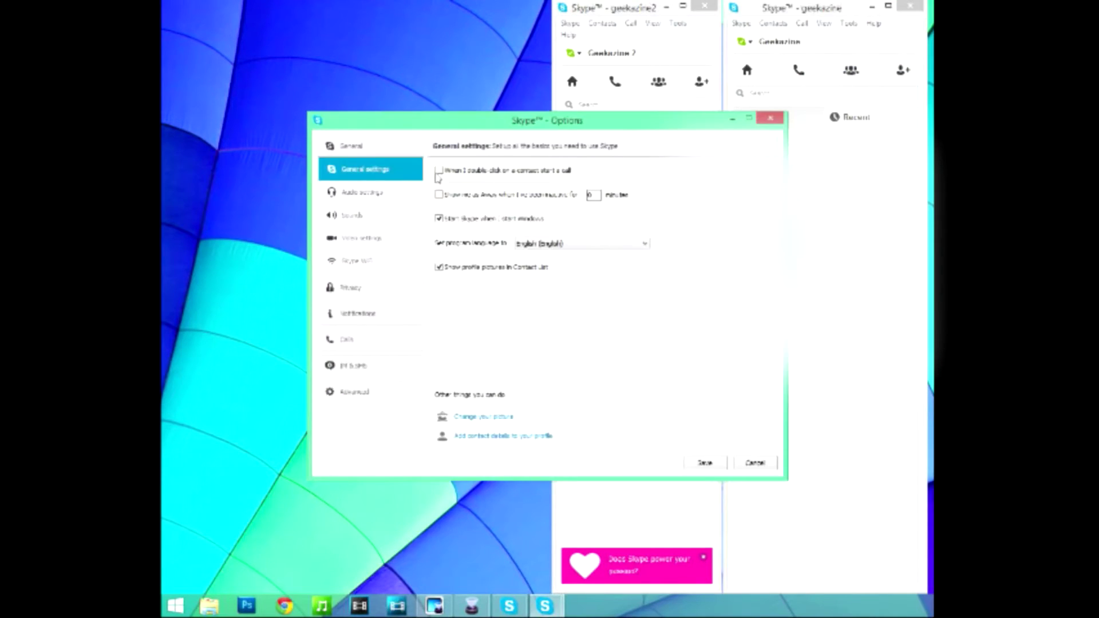
{"action": "left_click", "coordinate": [375, 195]}
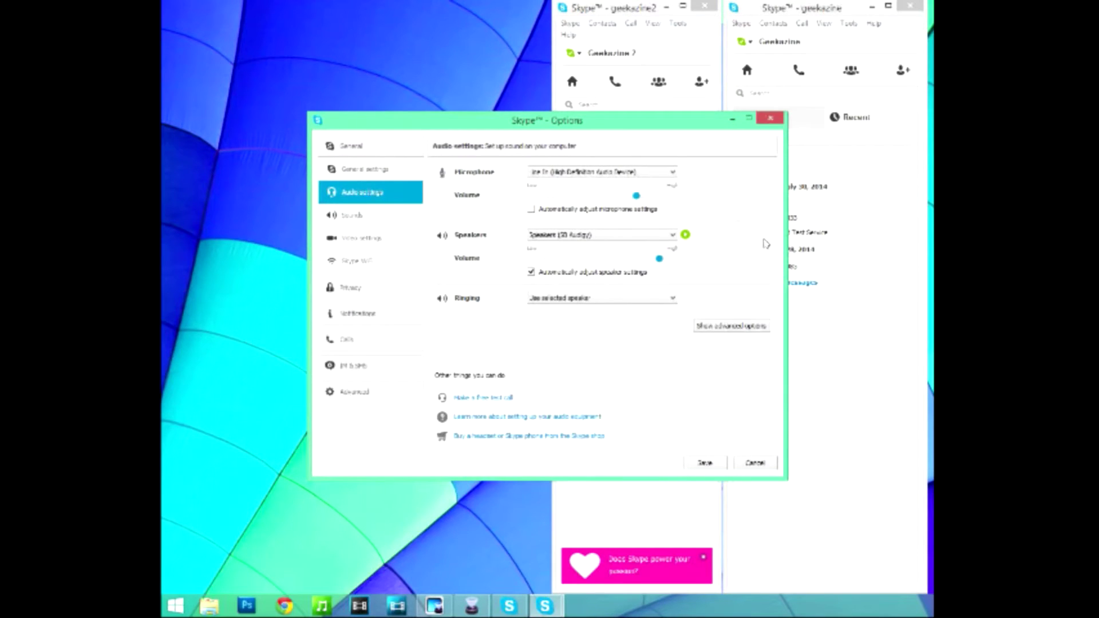
{"action": "left_click", "coordinate": [674, 237]}
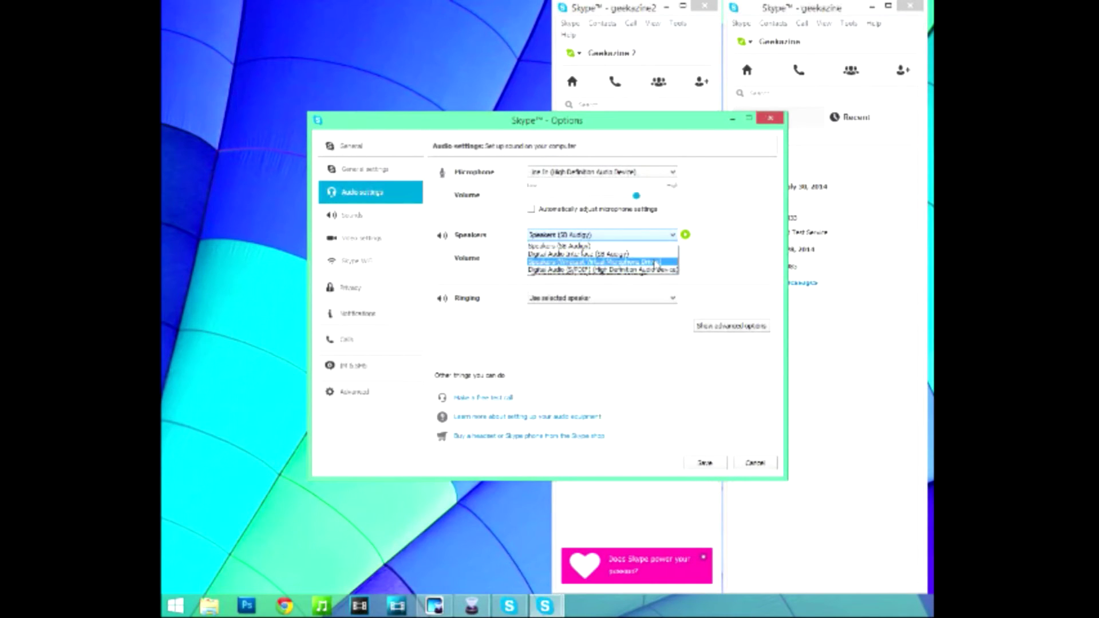
{"action": "left_click", "coordinate": [674, 236]}
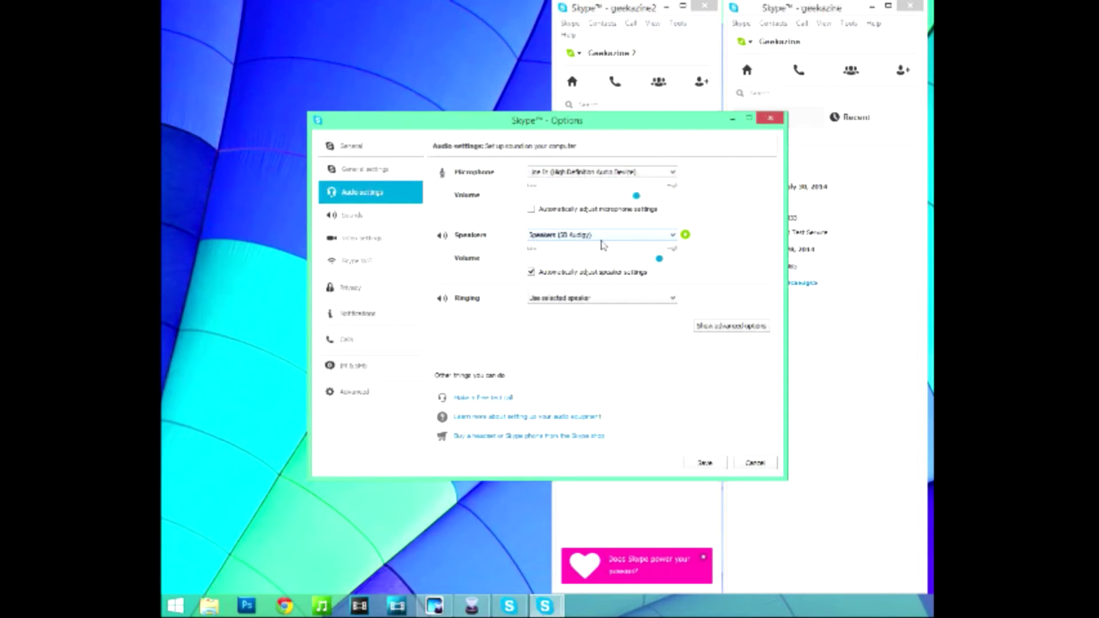
{"action": "left_click", "coordinate": [754, 463]}
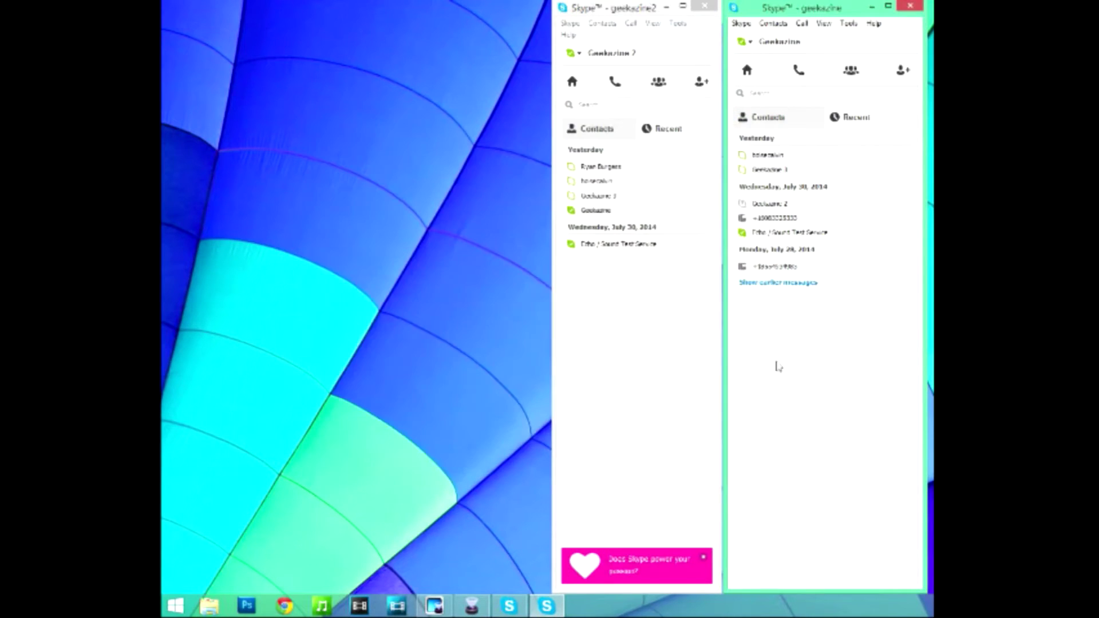
- Open the other Skype account's options and examine its microphone and speaker settings
{"action": "left_click", "coordinate": [653, 24]}
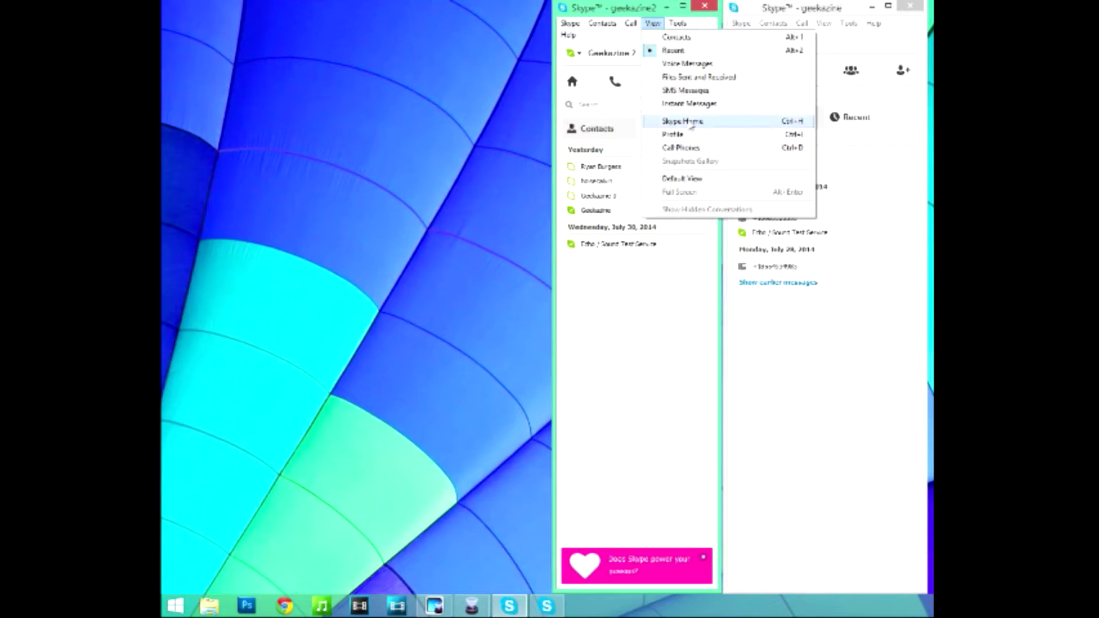
{"action": "mouse_move", "coordinate": [677, 24]}
{"action": "left_click", "coordinate": [693, 72]}
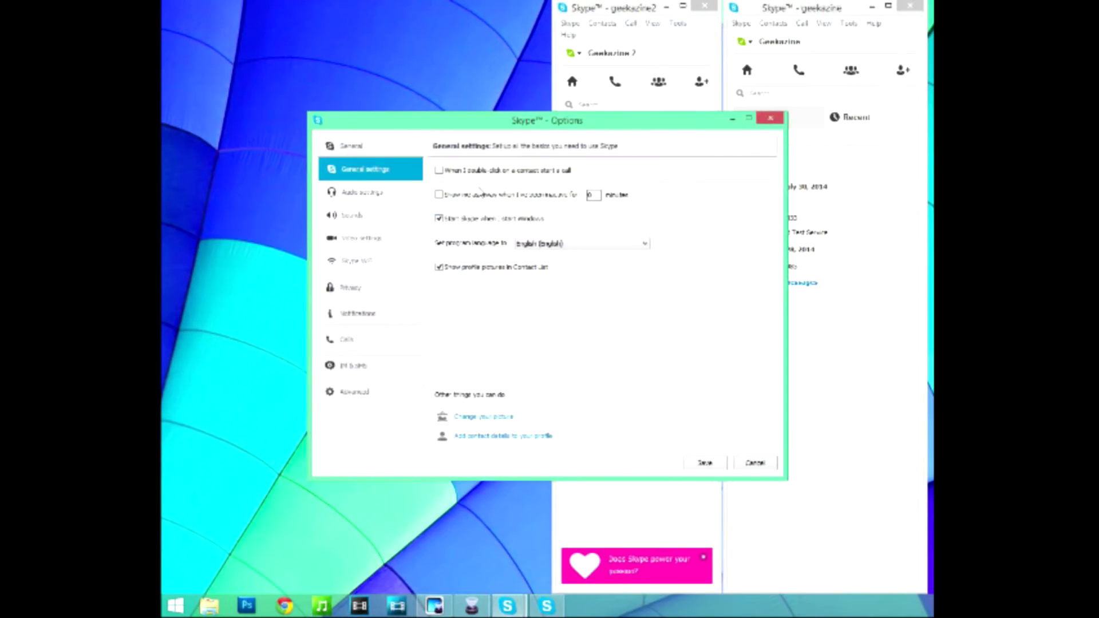
{"action": "left_click", "coordinate": [378, 198]}
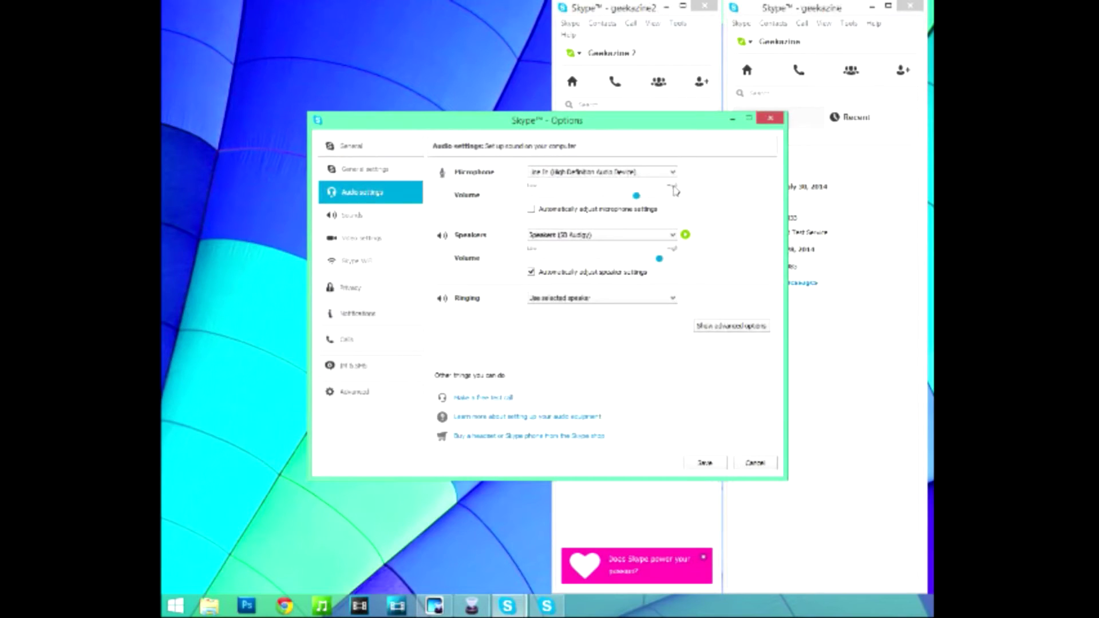
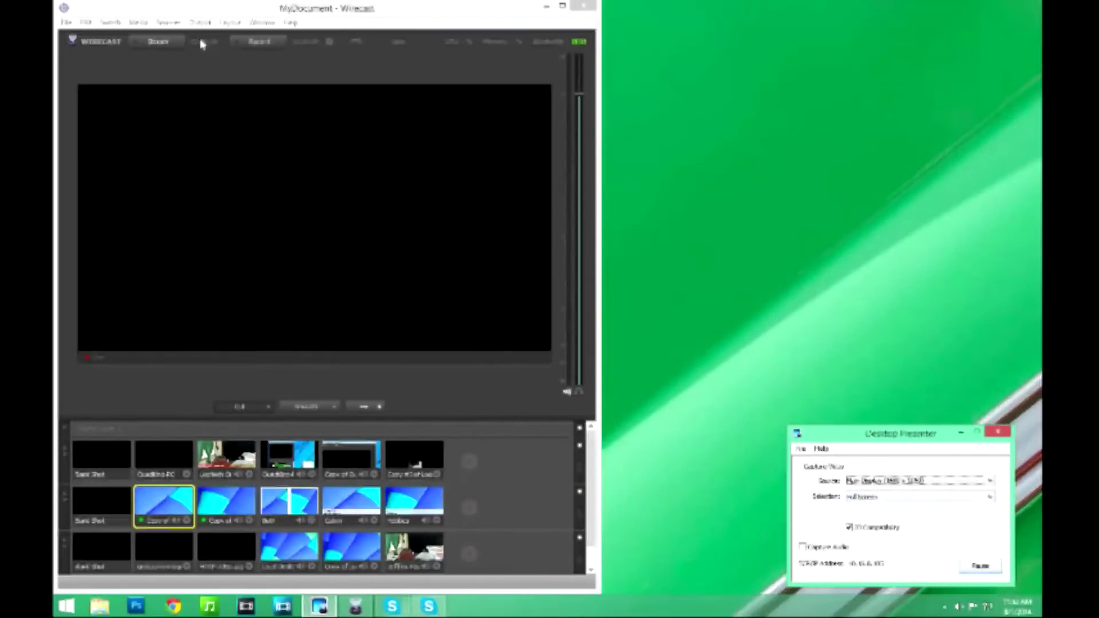
- Start the virtual camera output in Wirecast and check the capture sources offered by Desktop Presenter
{"action": "left_click", "coordinate": [200, 22]}
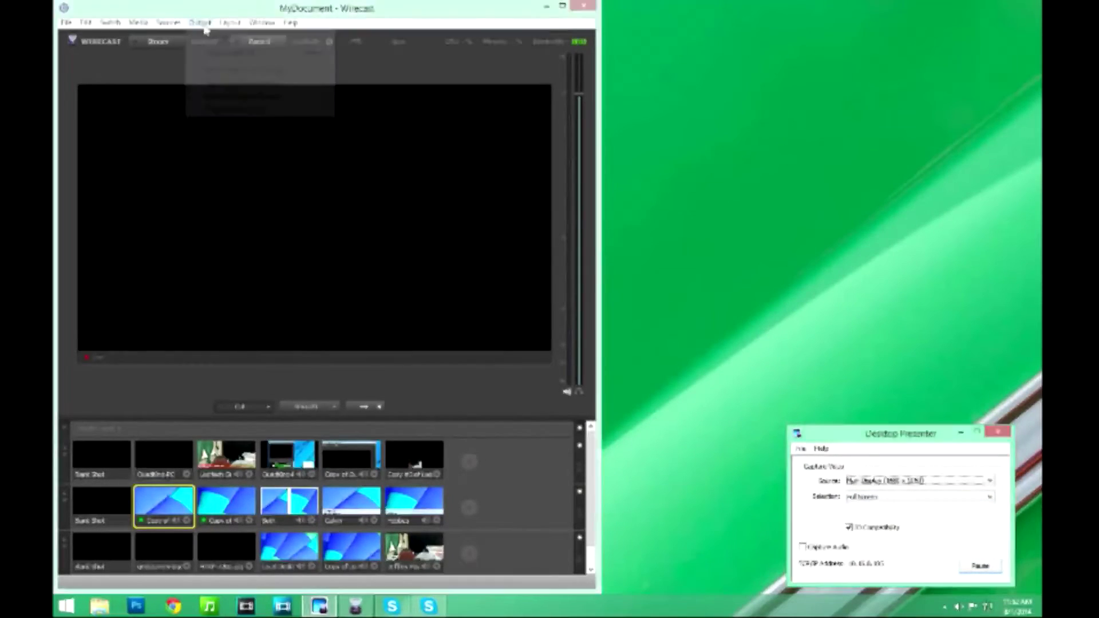
{"action": "mouse_move", "coordinate": [215, 114]}
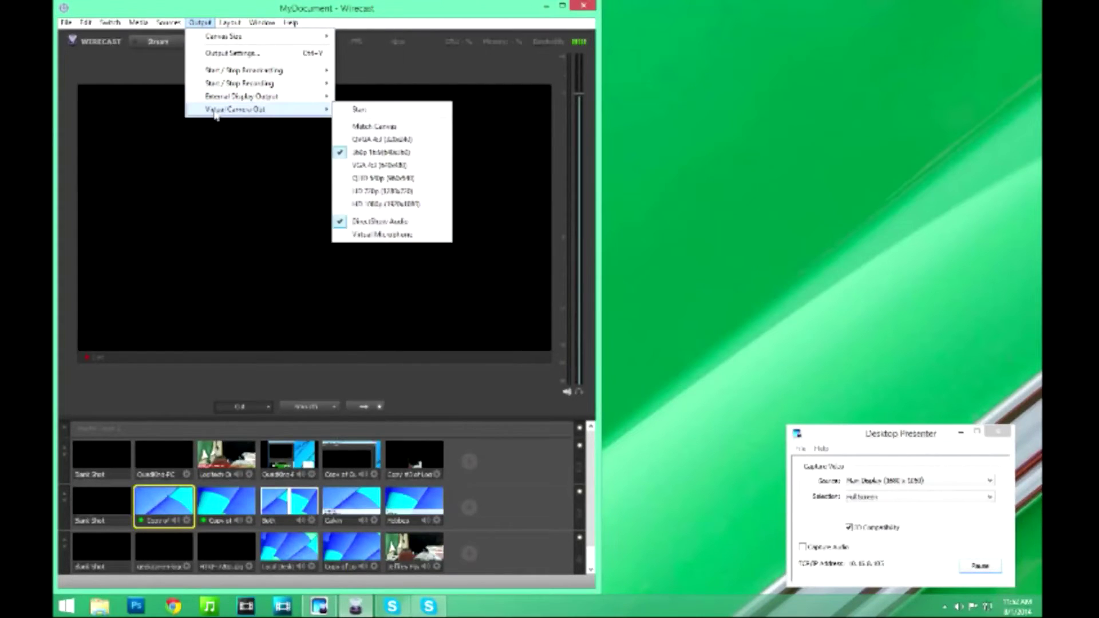
{"action": "left_click", "coordinate": [359, 109]}
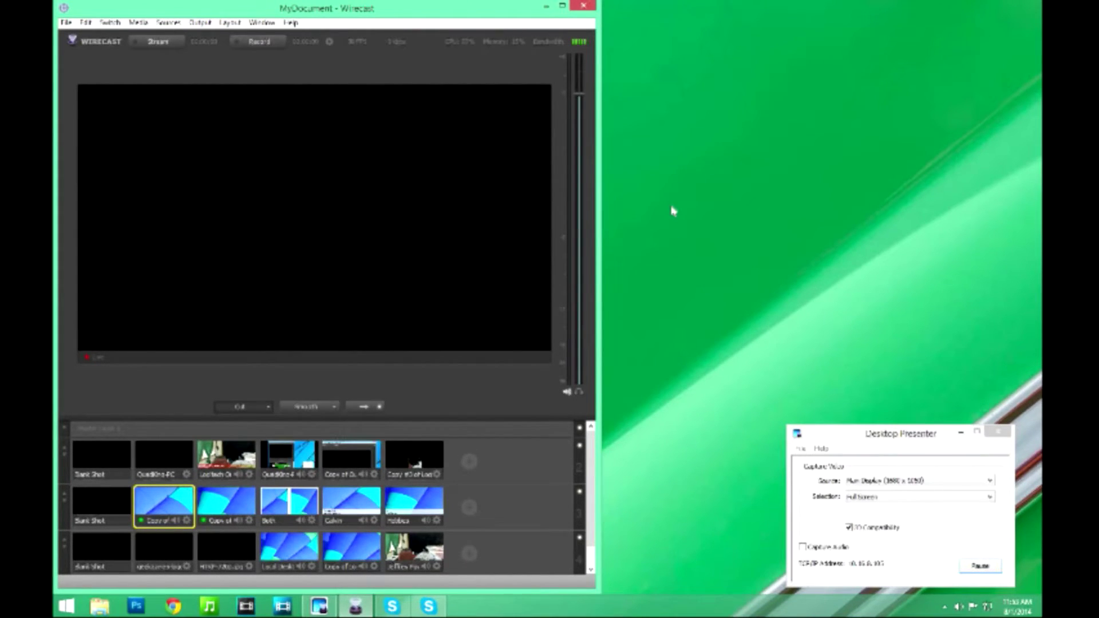
{"action": "left_click", "coordinate": [987, 481]}
{"action": "left_click", "coordinate": [971, 508]}
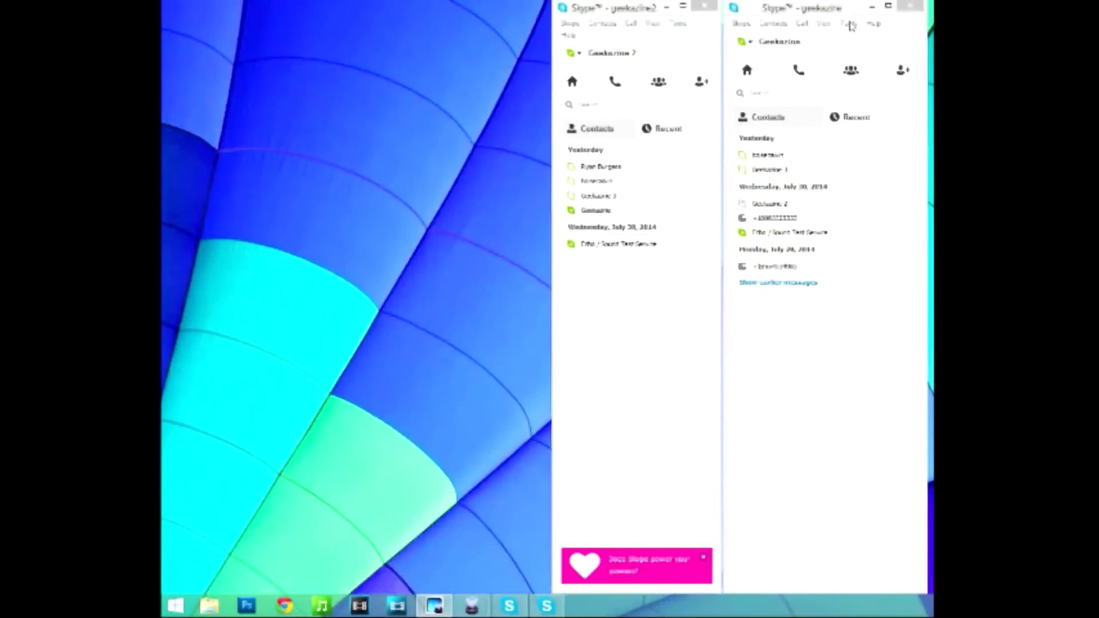
- Check the webcam selection in the Geekazine Skype account's video settings and save the options
{"action": "left_click", "coordinate": [851, 26]}
{"action": "left_click", "coordinate": [847, 72]}
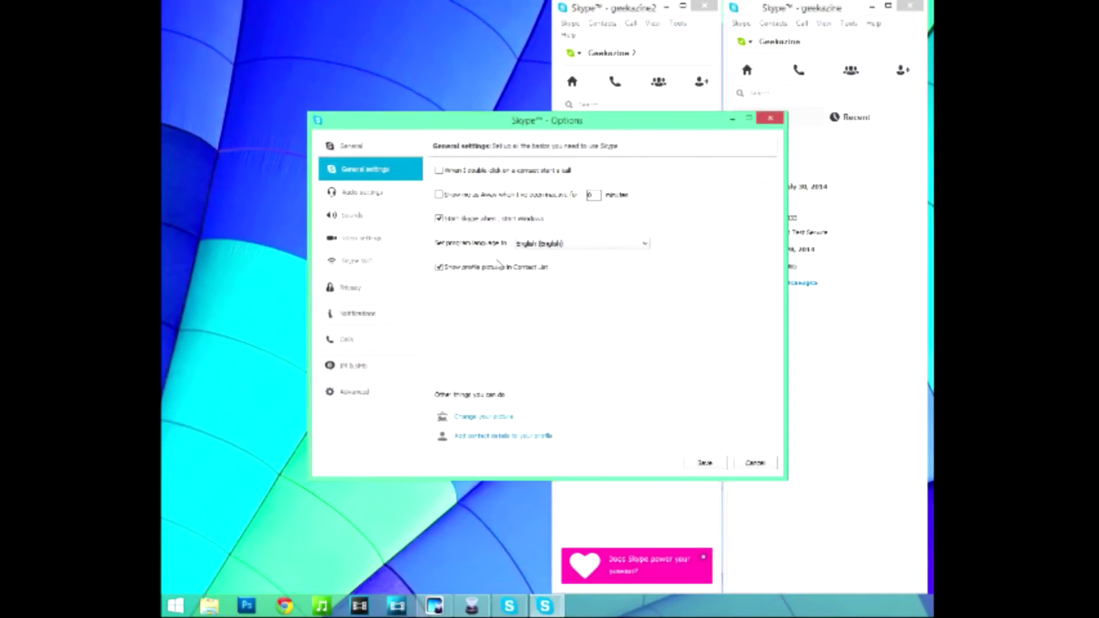
{"action": "left_click", "coordinate": [362, 239]}
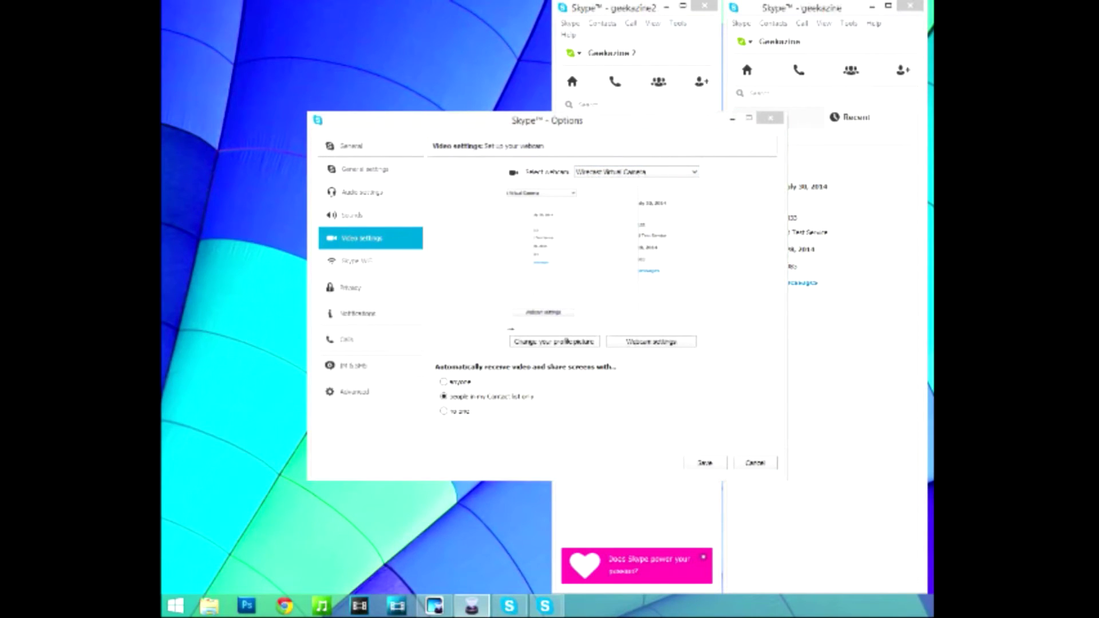
{"action": "left_click", "coordinate": [704, 465]}
- Open the Geekazine 2 Skype account's video settings and move the options window clear of the other Skype account's window
{"action": "left_click", "coordinate": [677, 25]}
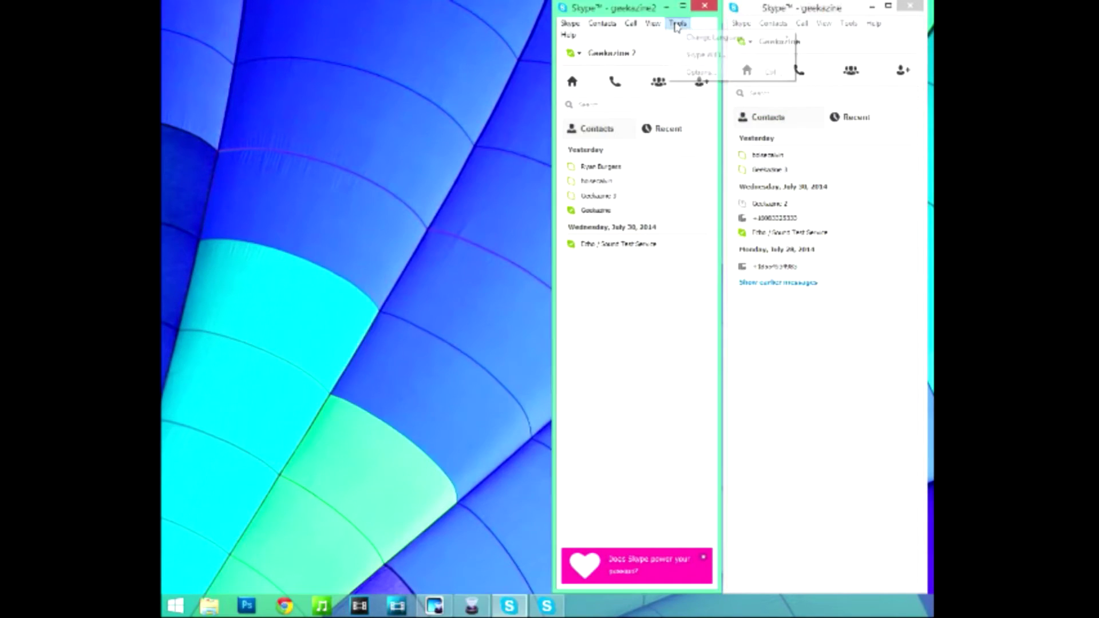
{"action": "left_click", "coordinate": [697, 73]}
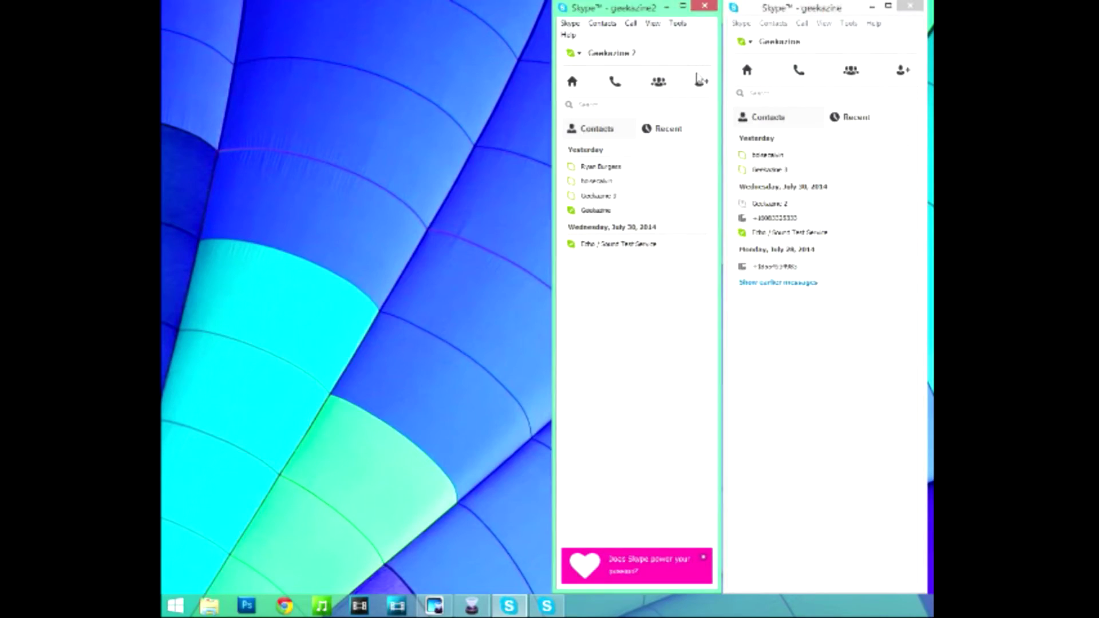
{"action": "left_click", "coordinate": [352, 241]}
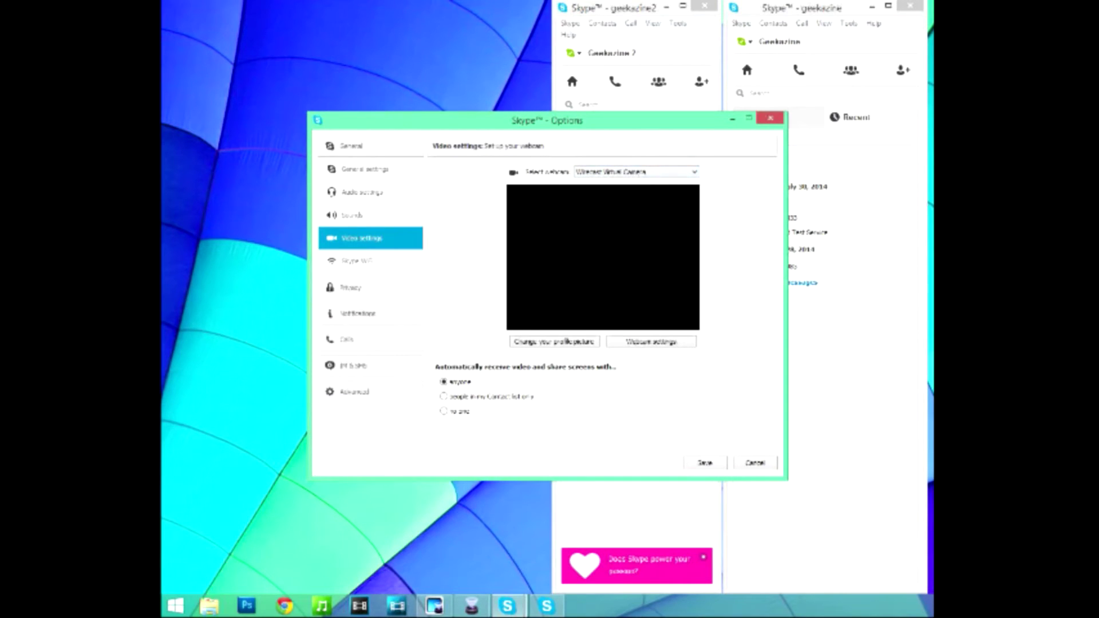
{"action": "left_click_drag", "start_coordinate": [497, 129], "coordinate": [358, 288]}
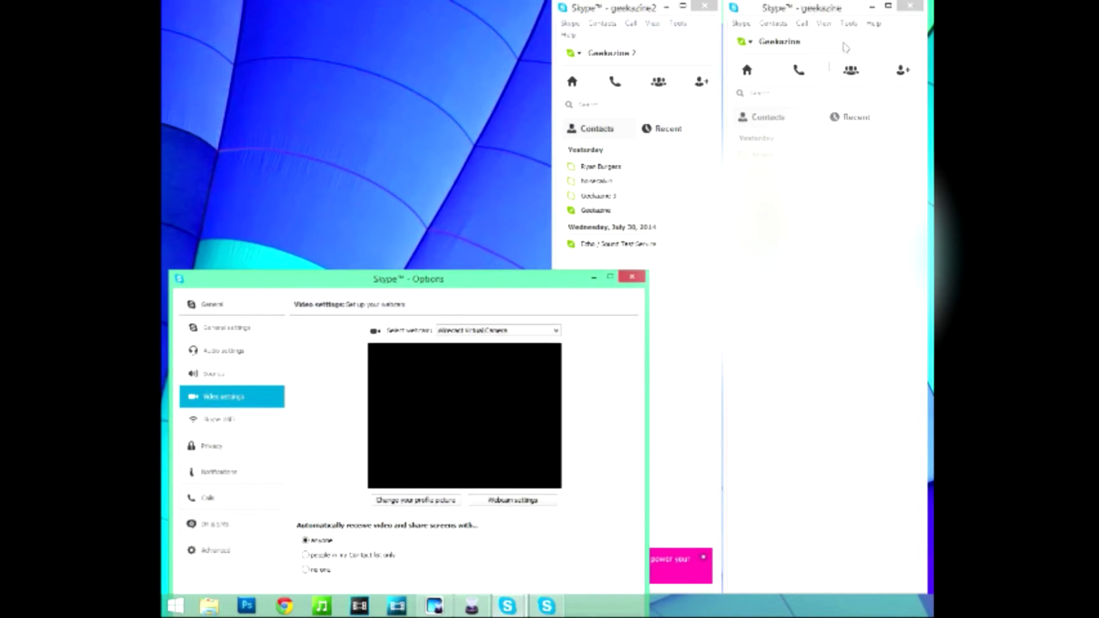
- Open the Geekazine account's video settings as well, compare both accounts' webcam previews, and close both options windows
{"action": "left_click", "coordinate": [848, 23]}
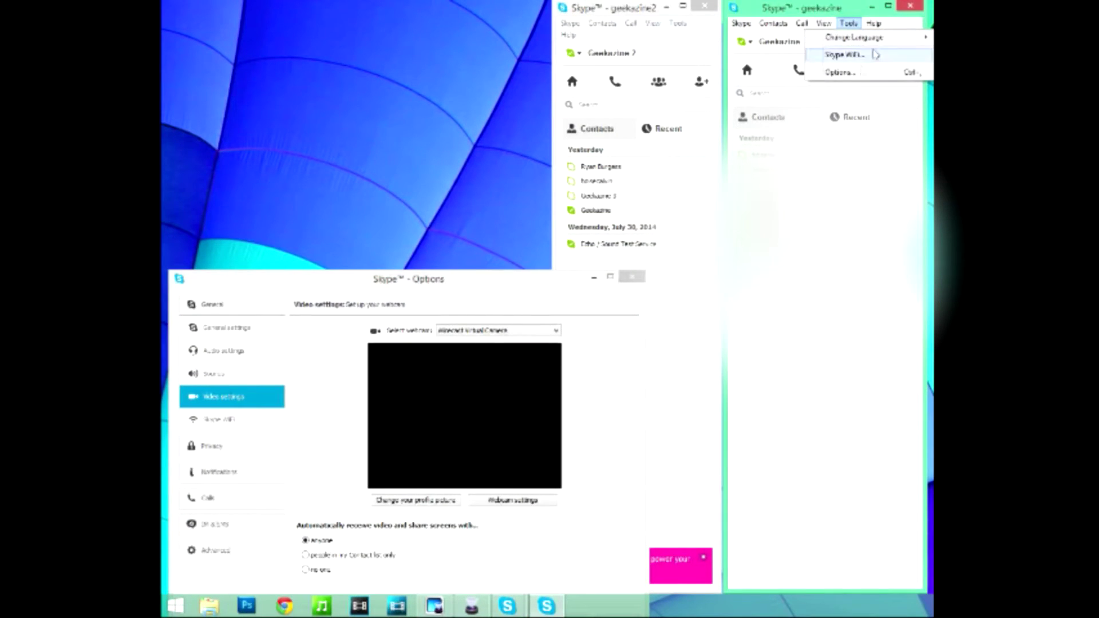
{"action": "left_click", "coordinate": [862, 73]}
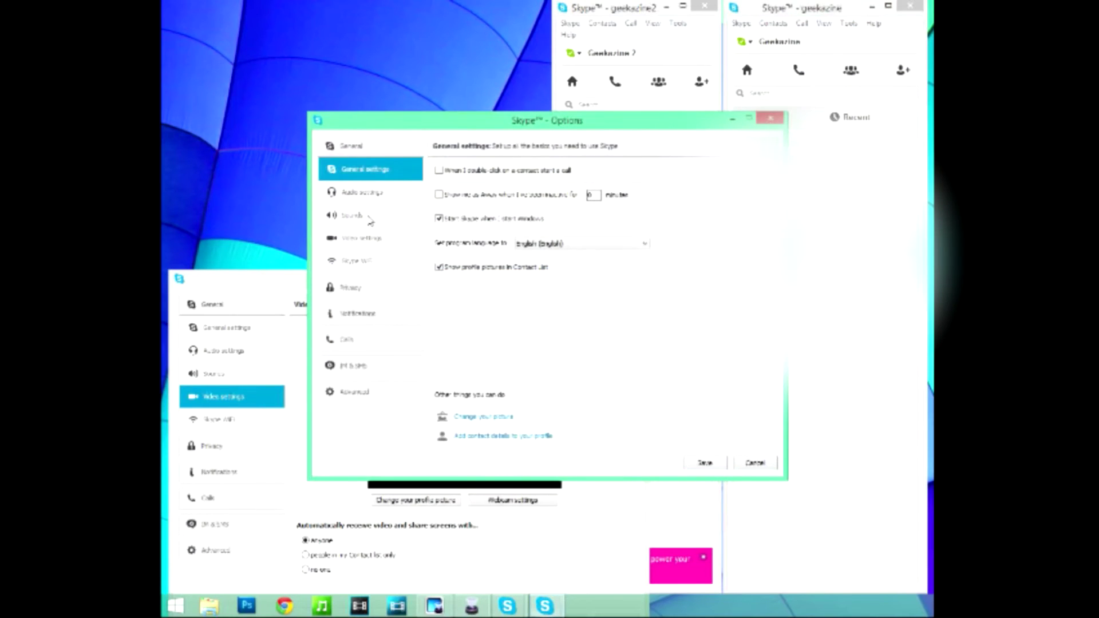
{"action": "left_click_drag", "start_coordinate": [501, 121], "coordinate": [368, 27]}
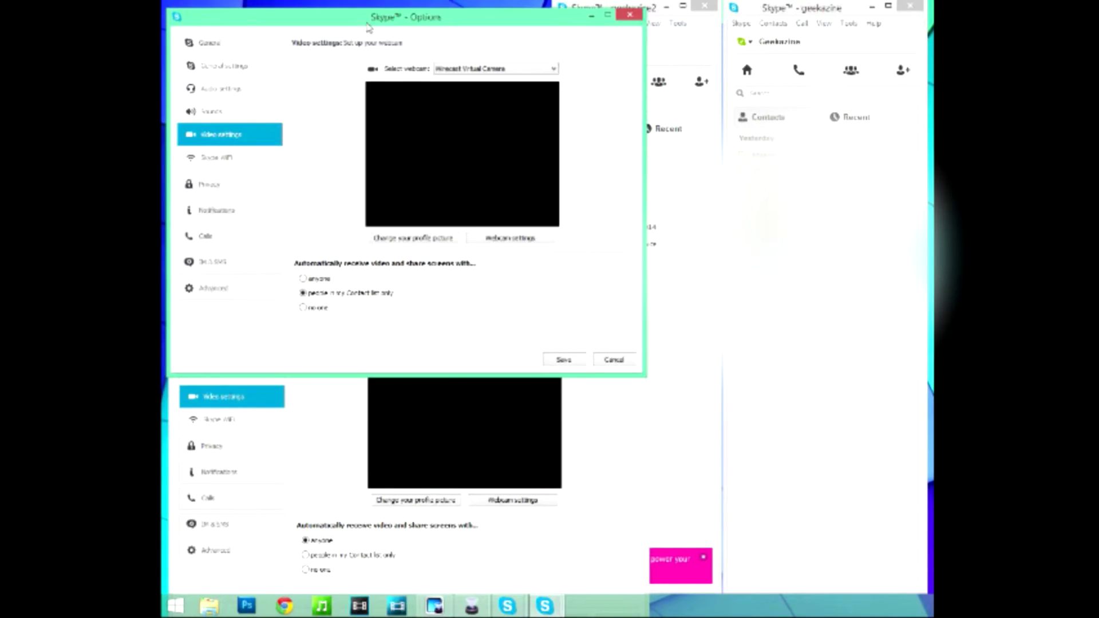
{"action": "left_click", "coordinate": [605, 488]}
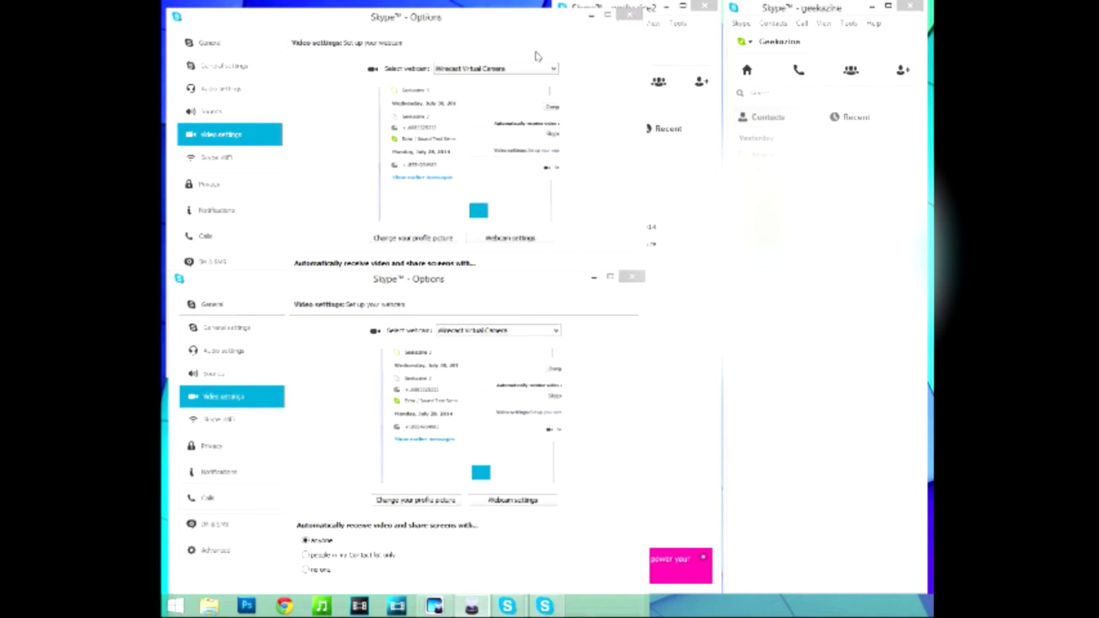
{"action": "left_click", "coordinate": [634, 16]}
{"action": "left_click", "coordinate": [633, 277]}
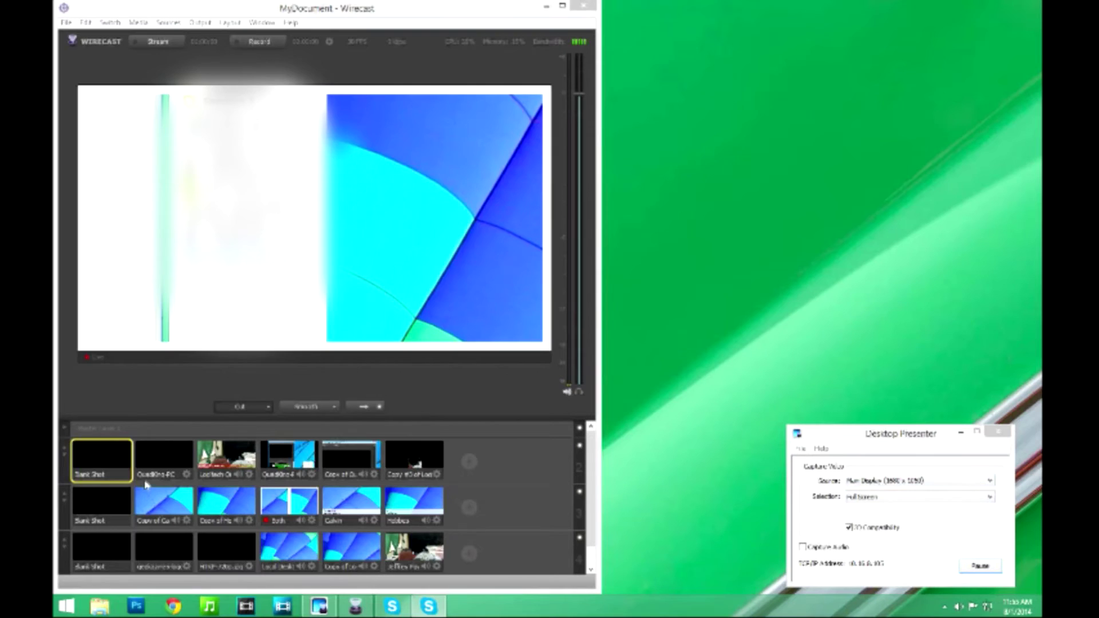
- Switch to Wirecast, take the blank shot live, and review the record-to-disk MP4 output settings without changing them
{"action": "left_click", "coordinate": [122, 506]}
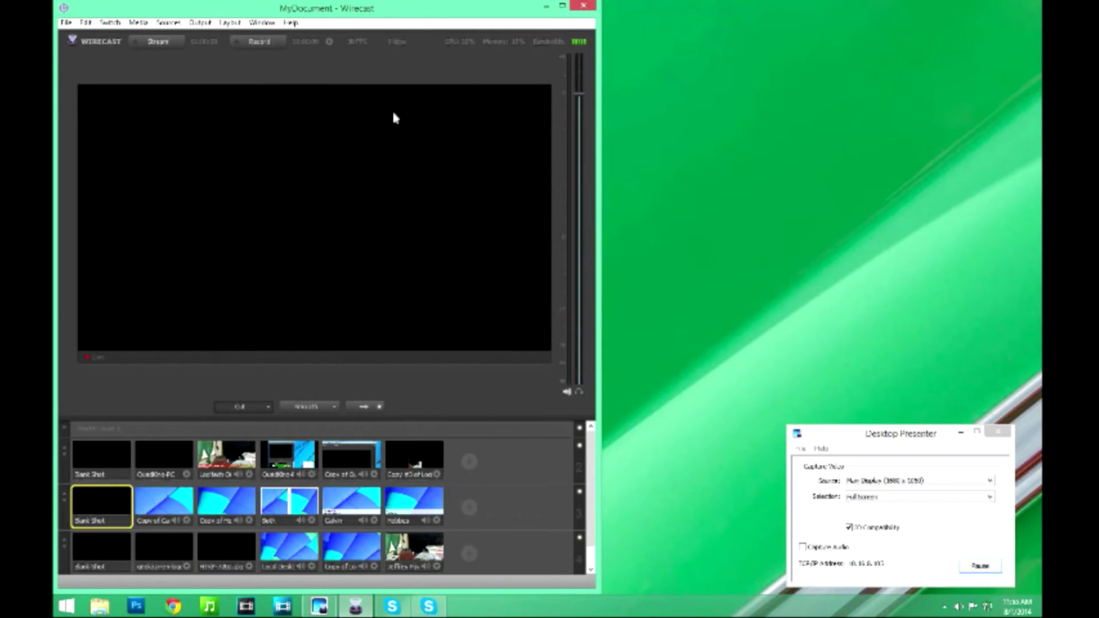
{"action": "left_click", "coordinate": [198, 24]}
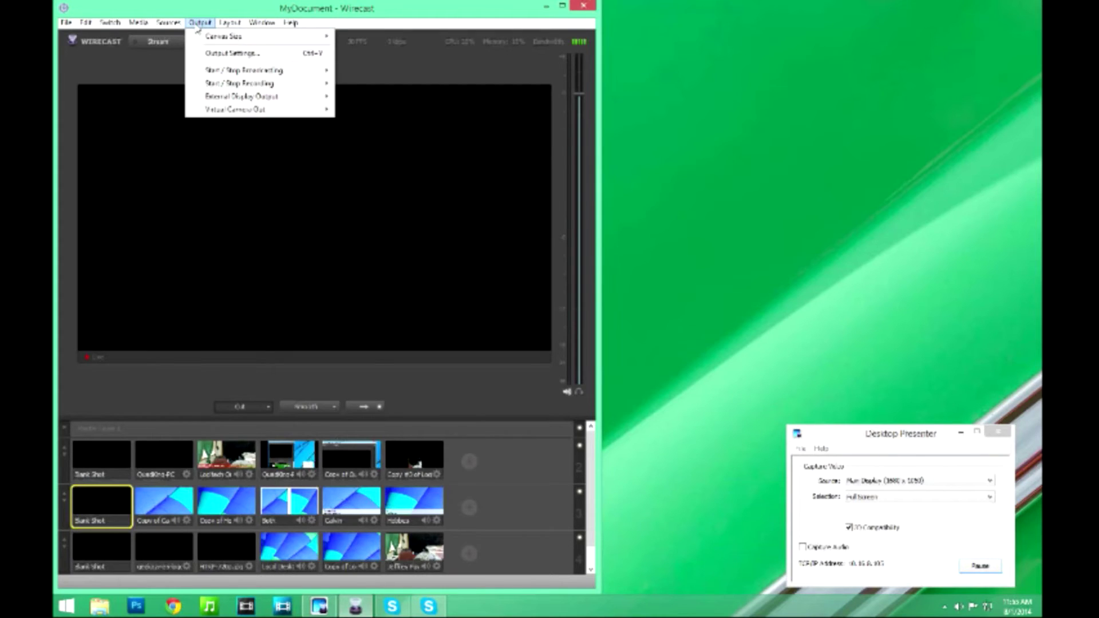
{"action": "left_click", "coordinate": [222, 54]}
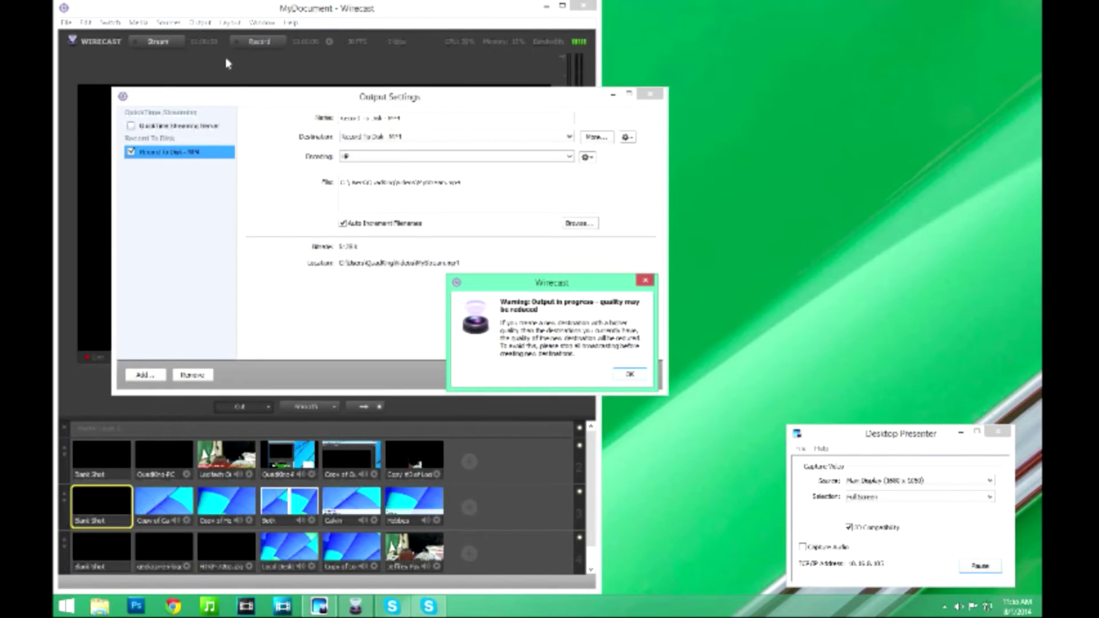
{"action": "left_click", "coordinate": [637, 374]}
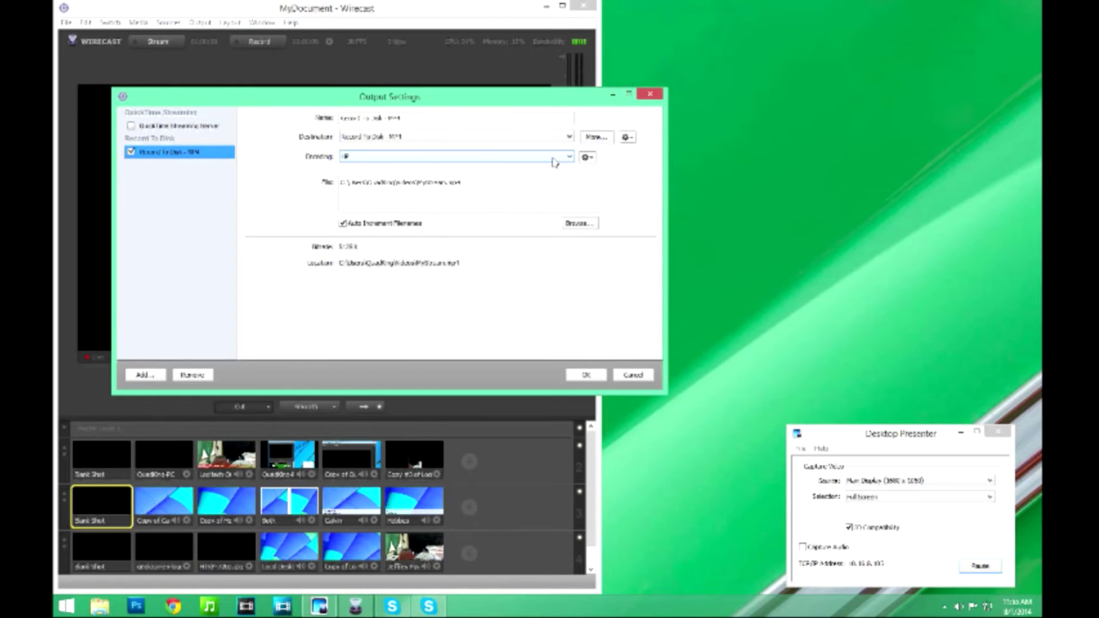
{"action": "left_click", "coordinate": [650, 94]}
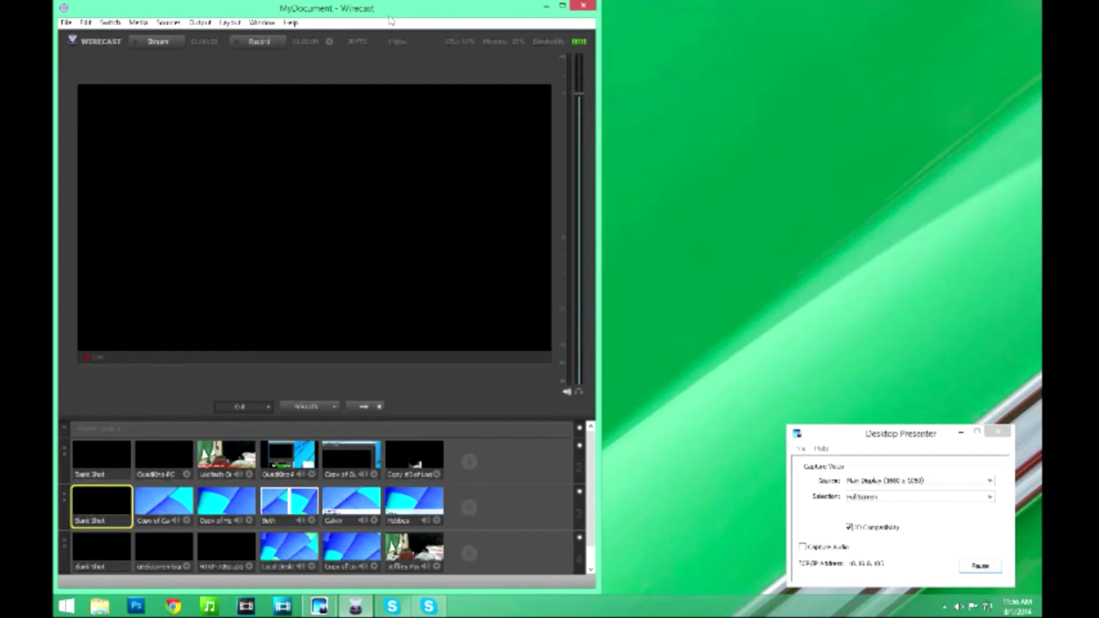
- Examine the virtual camera size and audio options, and list the displays and window source available in Desktop Presenter
{"action": "left_click", "coordinate": [208, 25]}
{"action": "mouse_move", "coordinate": [238, 110]}
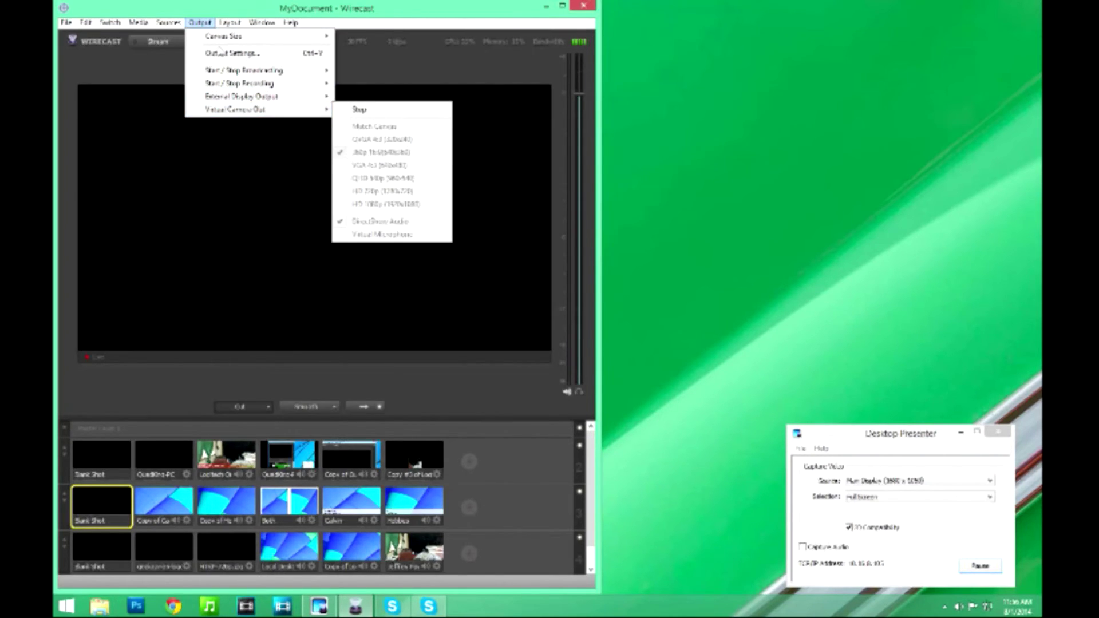
{"action": "key", "text": "Escape"}
{"action": "key", "text": "Escape"}
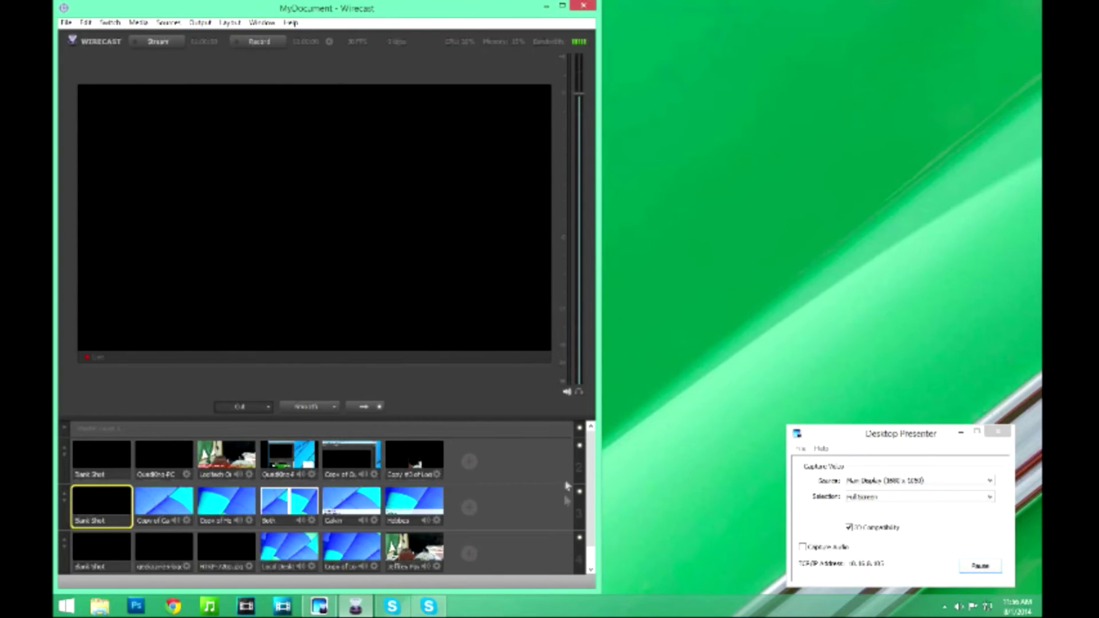
{"action": "left_click", "coordinate": [990, 482]}
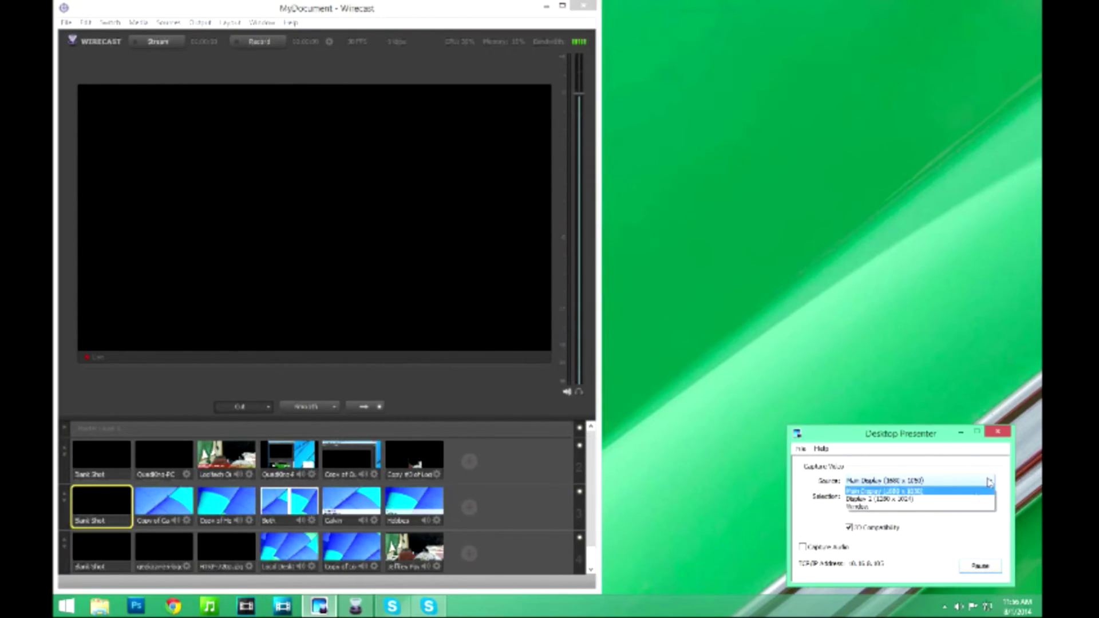
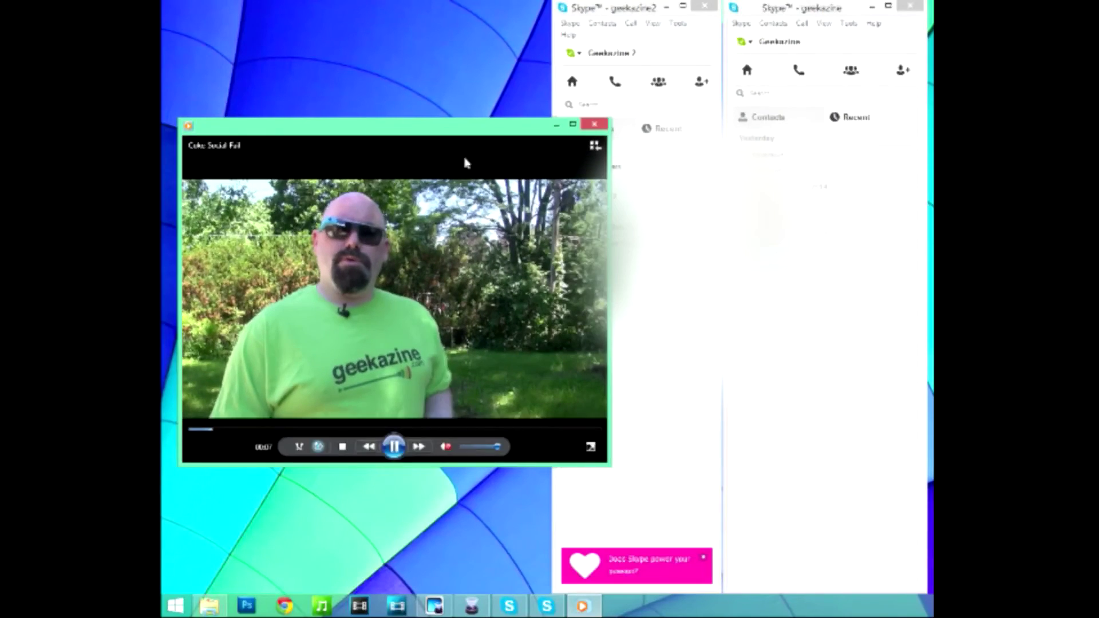
- Make the playing Coke Social Fail video fill the right half of the captured display and return to Wirecast
{"action": "left_click_drag", "start_coordinate": [466, 160], "coordinate": [932, 150]}
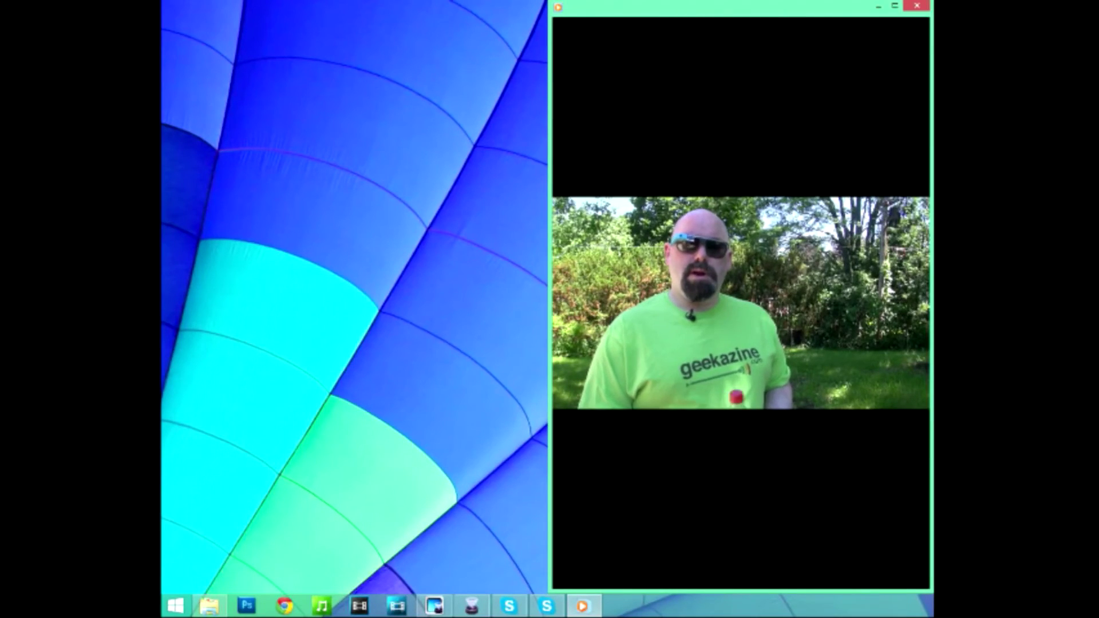
{"action": "key", "text": "alt+Tab"}
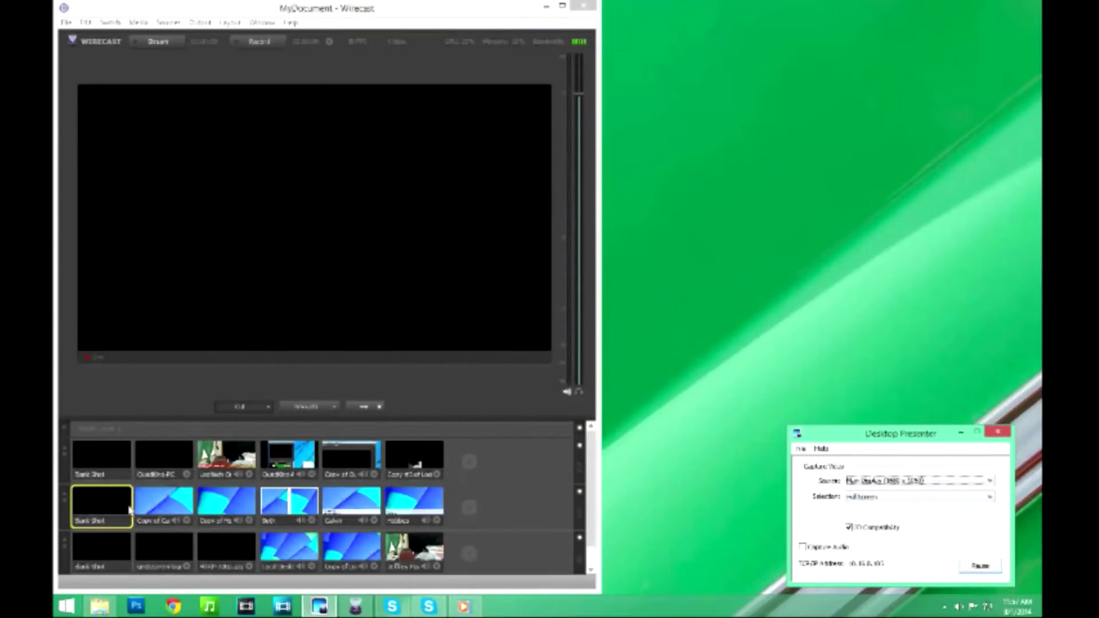
- Take the two guest shots live in turn and inspect the Copy of Calvin shot's sources without changing them
{"action": "left_click", "coordinate": [182, 511]}
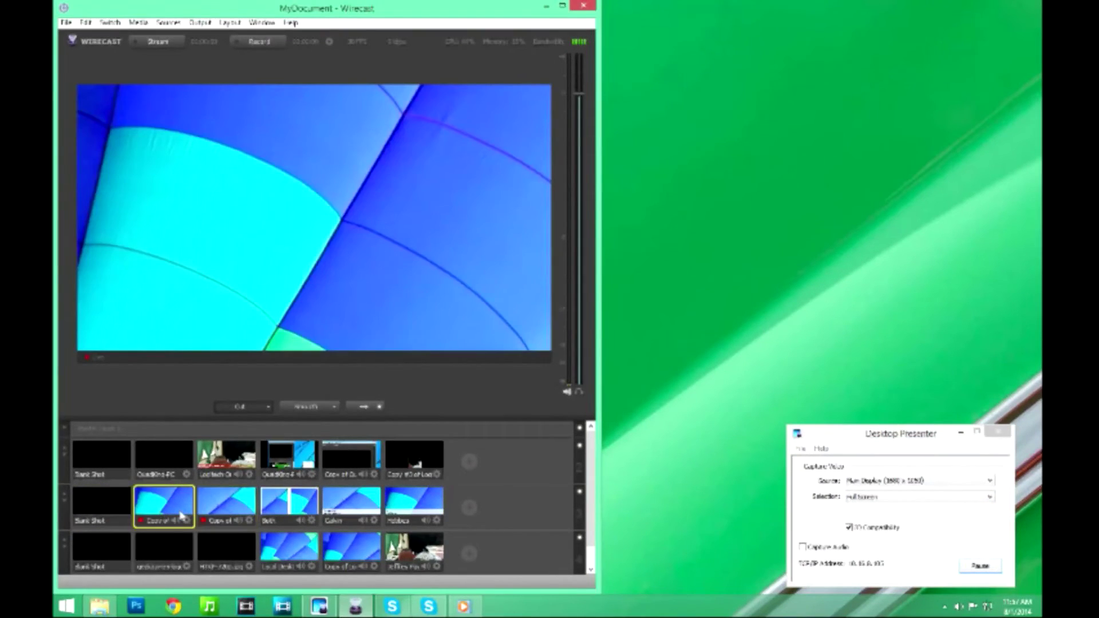
{"action": "left_click", "coordinate": [223, 505]}
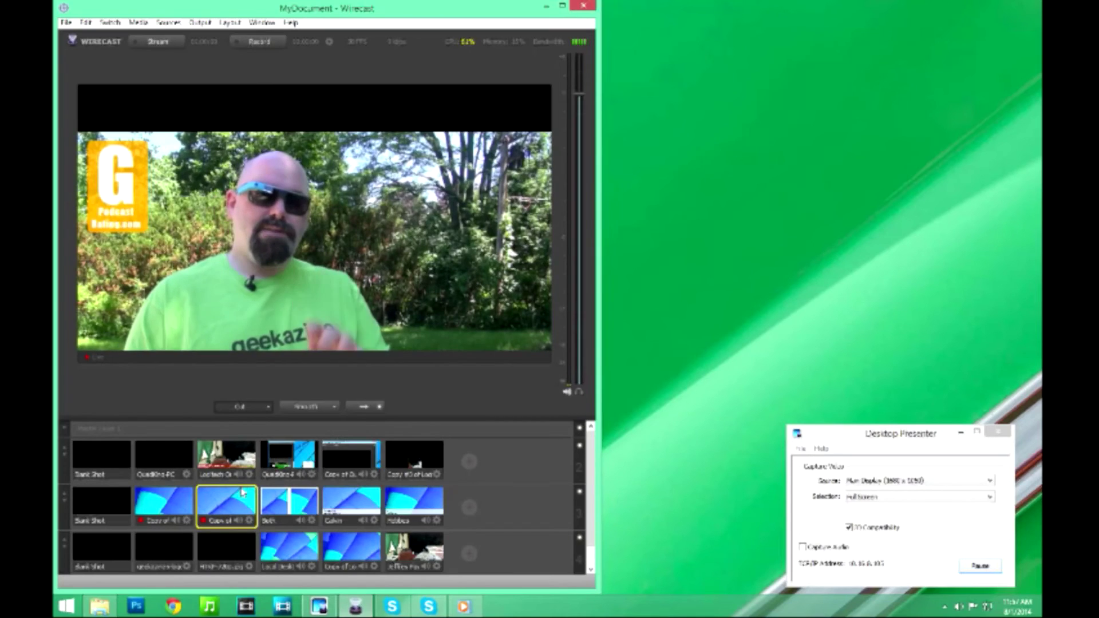
{"action": "double_click", "coordinate": [242, 493]}
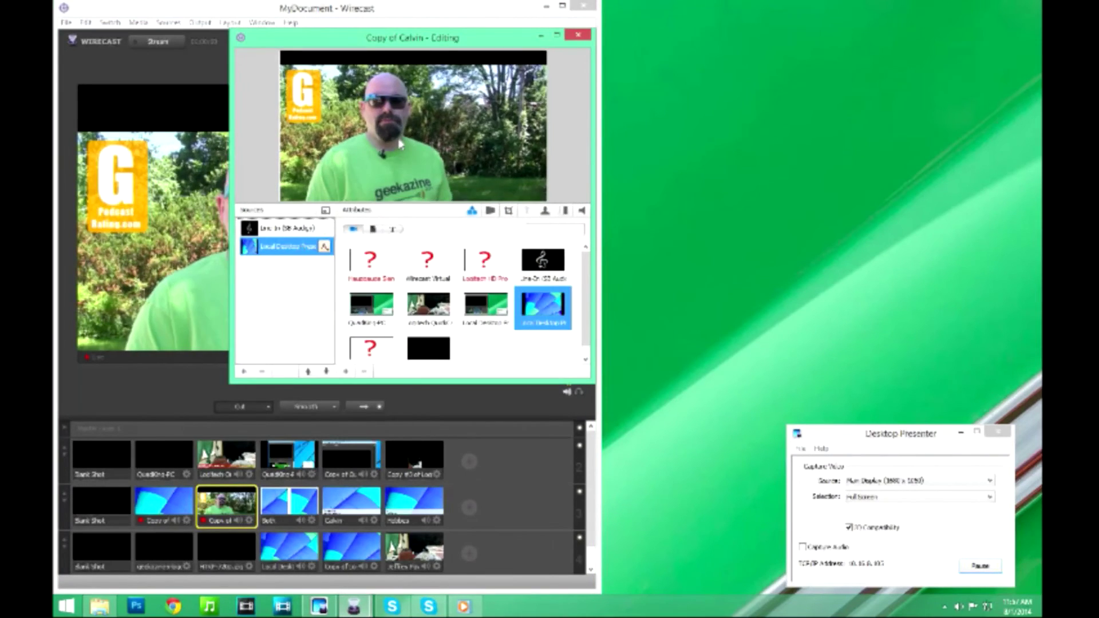
{"action": "left_click", "coordinate": [580, 33]}
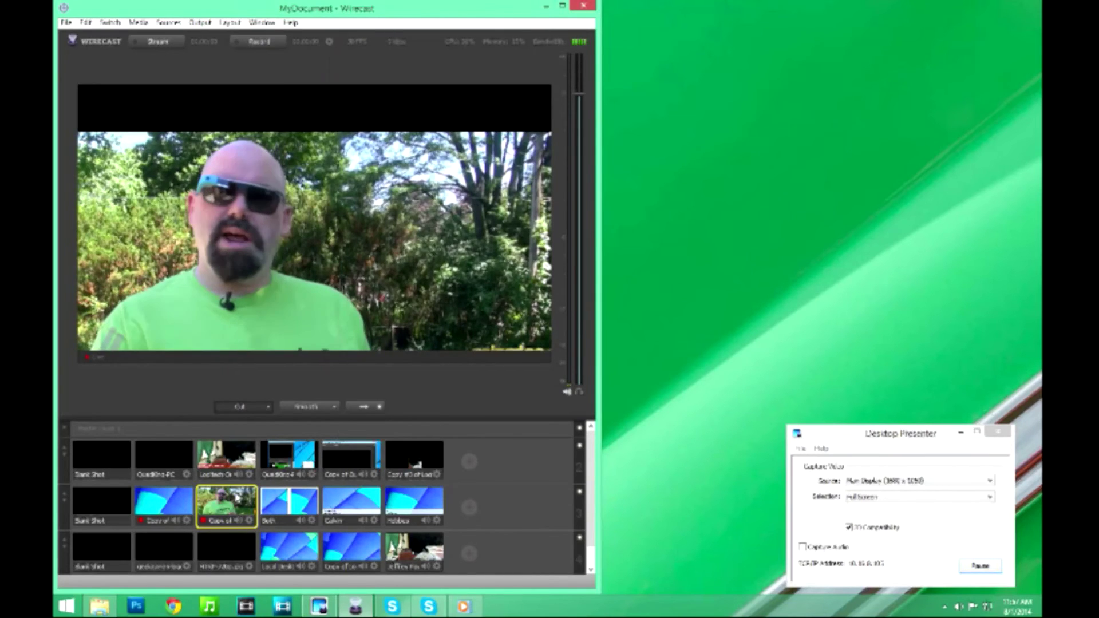
- Cut through the other guest shot, the side-by-side Both shot and the webcam overlay, and return to the blank shot
{"action": "left_click", "coordinate": [145, 511]}
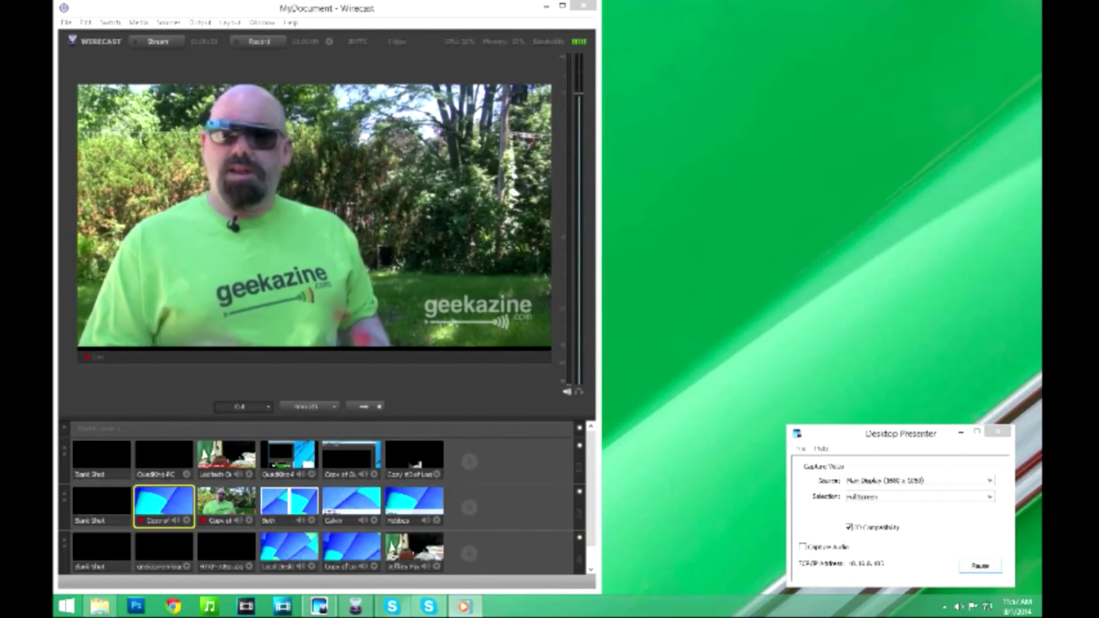
{"action": "left_click", "coordinate": [301, 504]}
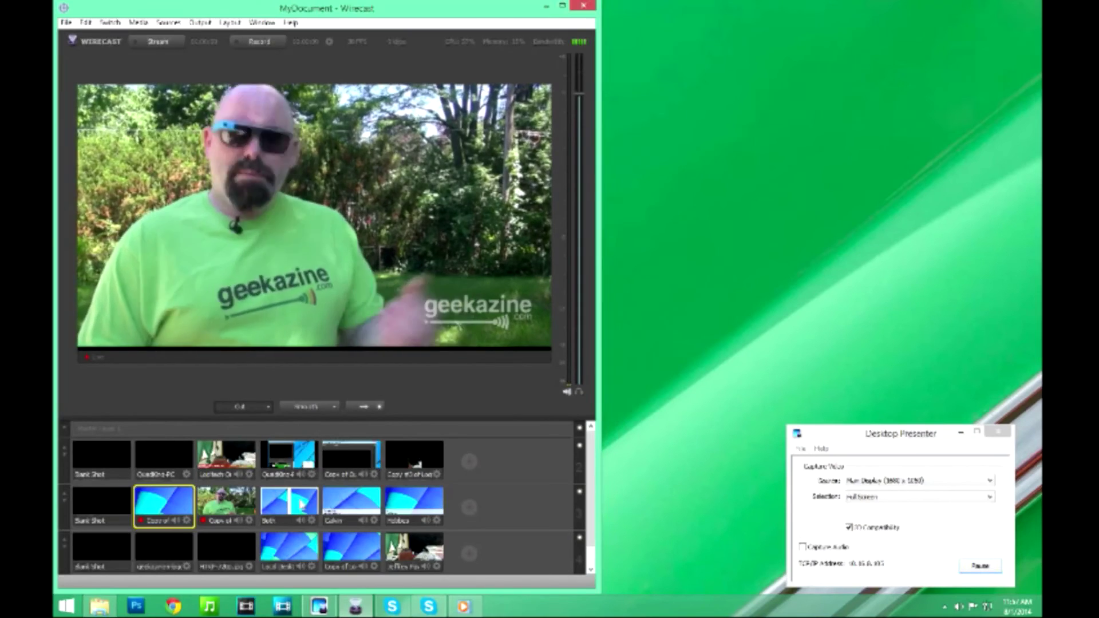
{"action": "left_click", "coordinate": [301, 504]}
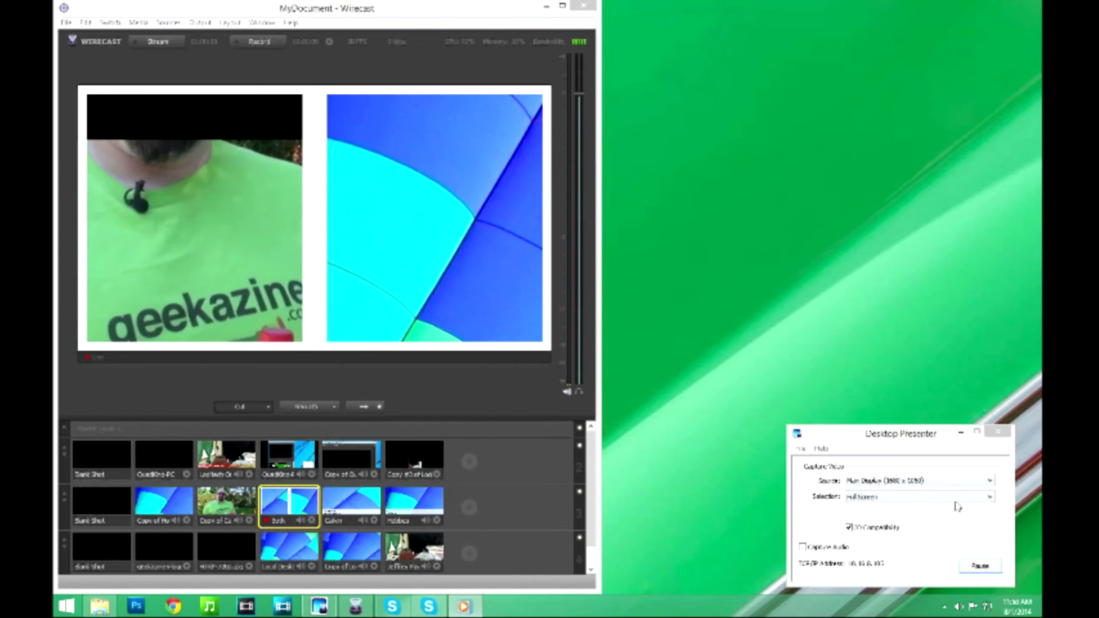
{"action": "left_click", "coordinate": [412, 465]}
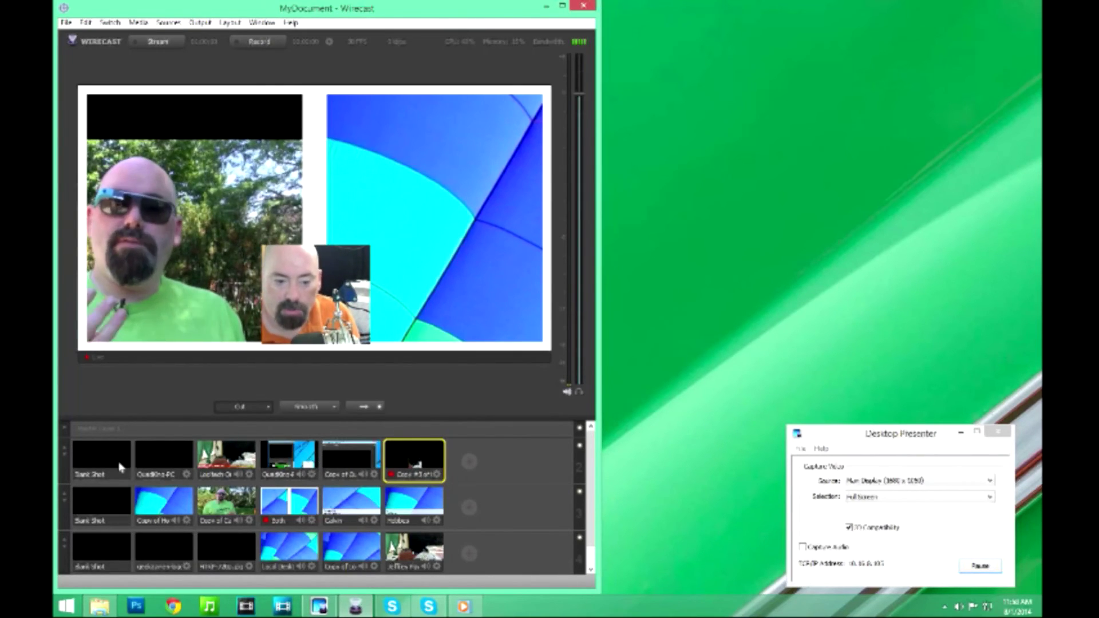
{"action": "left_click", "coordinate": [119, 496]}
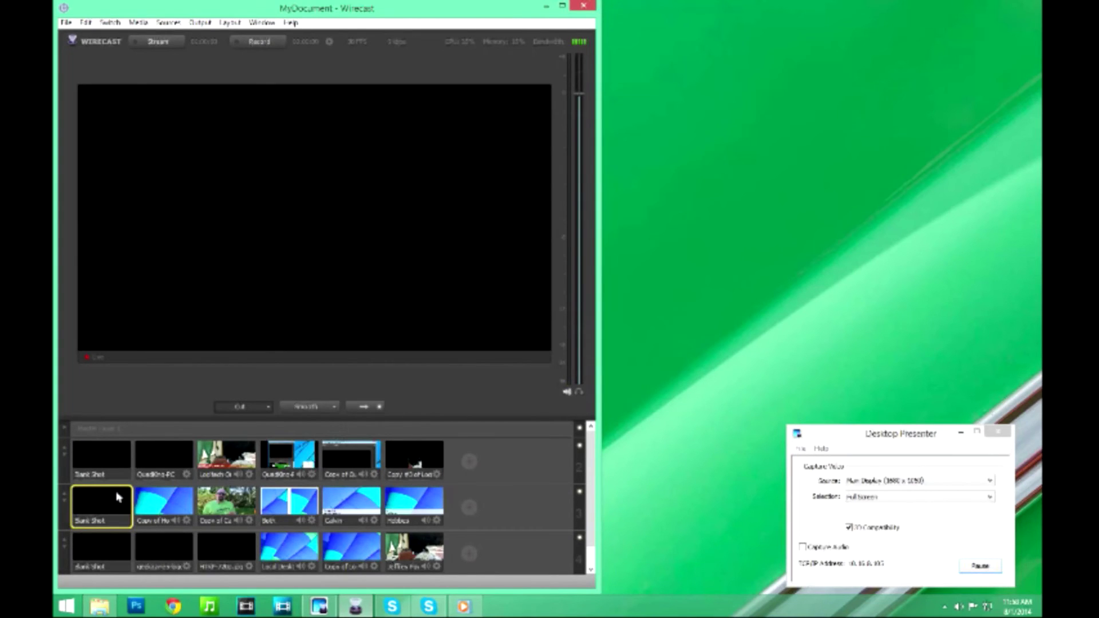